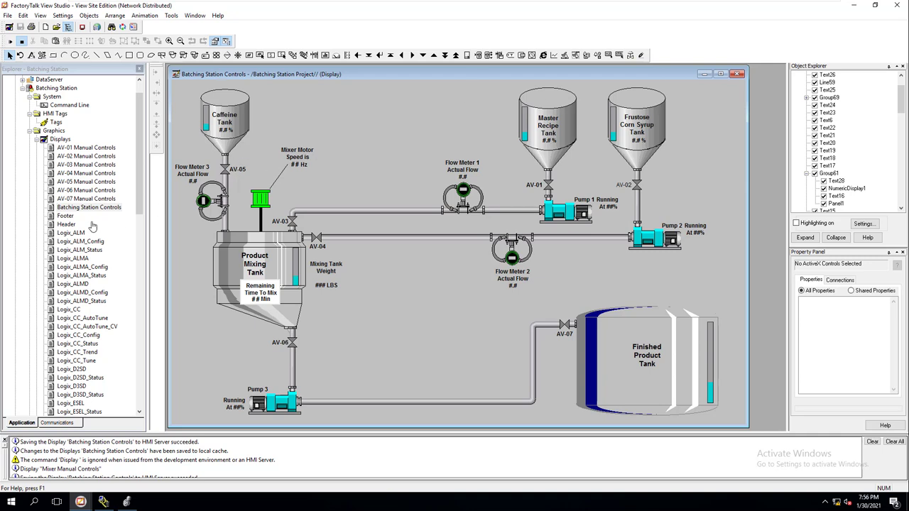
# Step: Open the Header display to view its alarm and event summary, and close it again
pyautogui.doubleClick(61, 216)
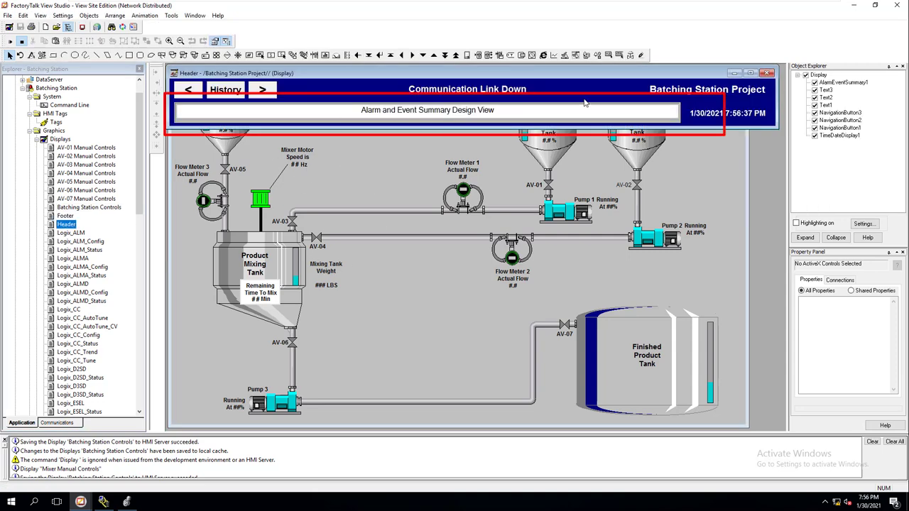
pyautogui.click(767, 73)
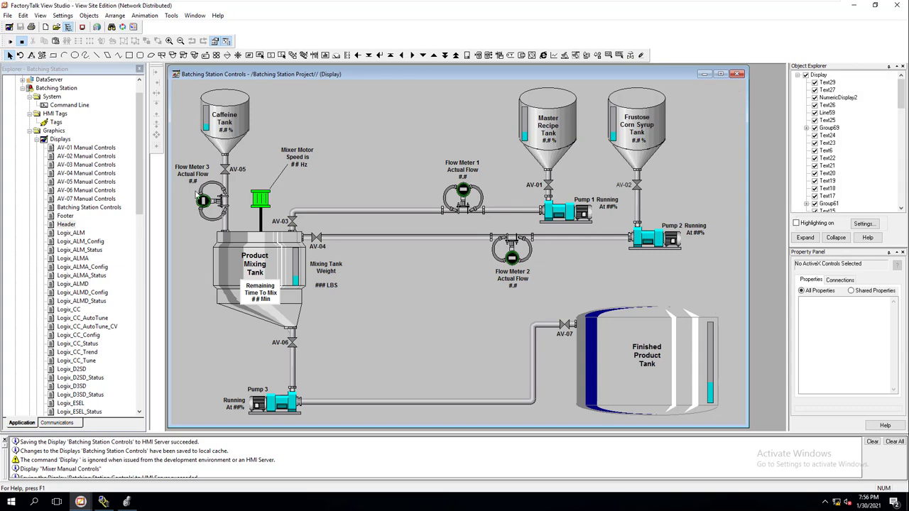
# Step: Create a new display and enlarge its window to cover the Batching Station Controls display
pyautogui.rightClick(63, 140)
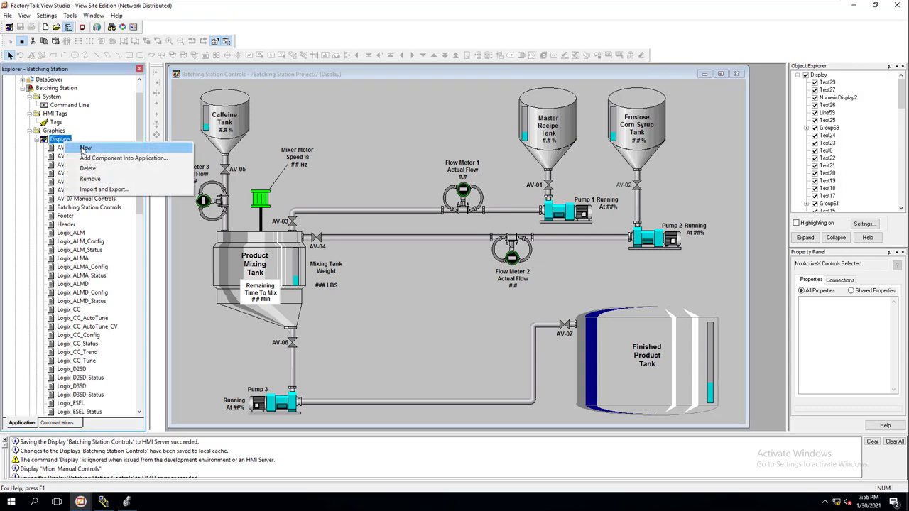
pyautogui.click(82, 148)
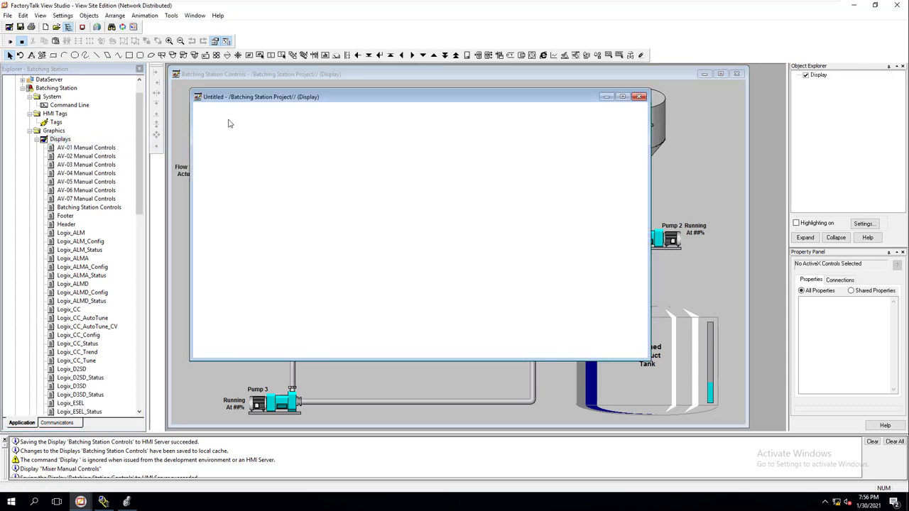
pyautogui.moveTo(223, 102); pyautogui.dragTo(199, 80)
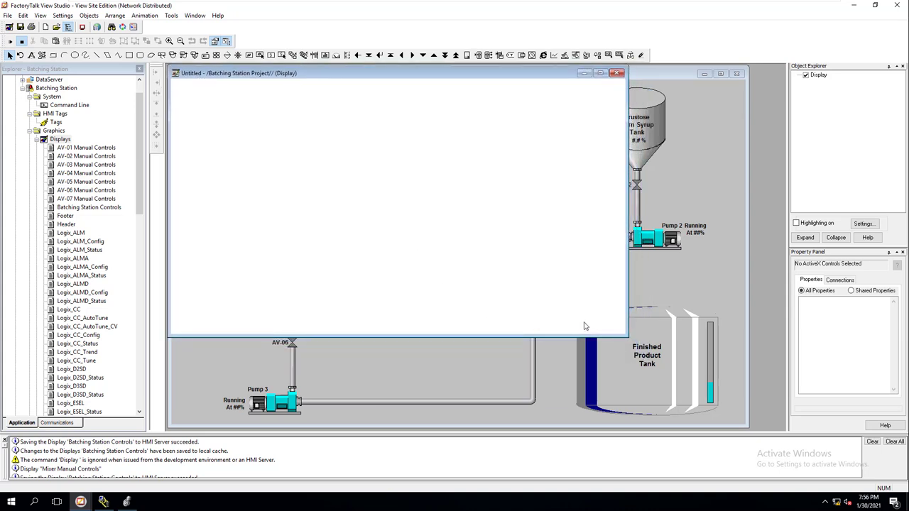
pyautogui.moveTo(623, 334)
pyautogui.mouseDown()
pyautogui.moveTo(649, 375)
pyautogui.moveTo(745, 424)
pyautogui.mouseUp()
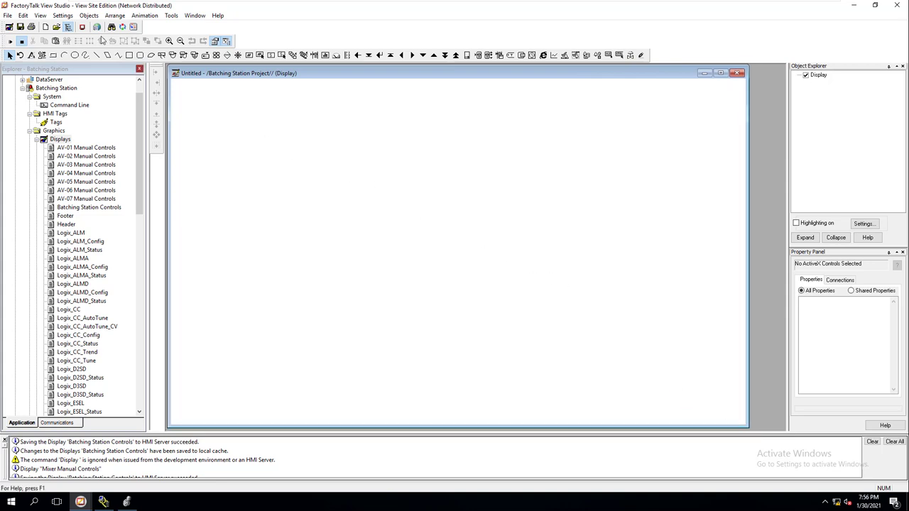
# Step: Insert an Alarm and Event Summary object that fills the whole new display
pyautogui.click(90, 16)
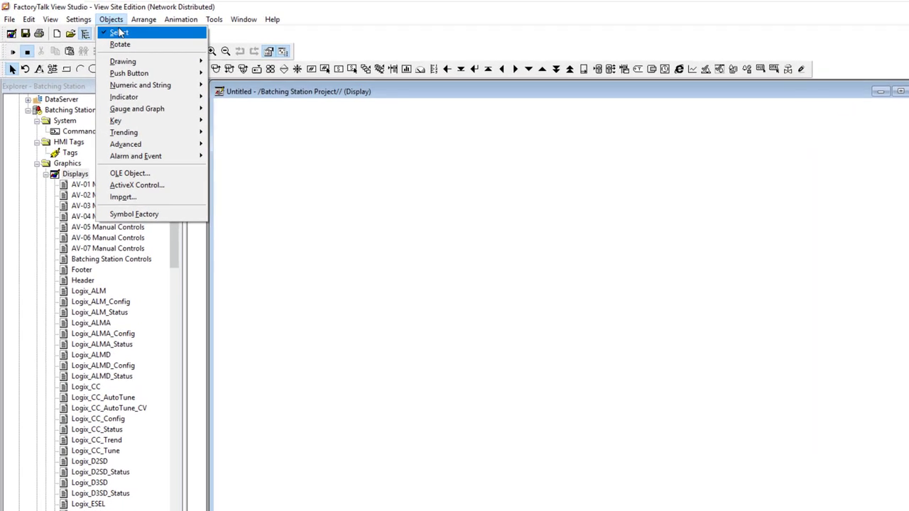
pyautogui.moveTo(166, 156)
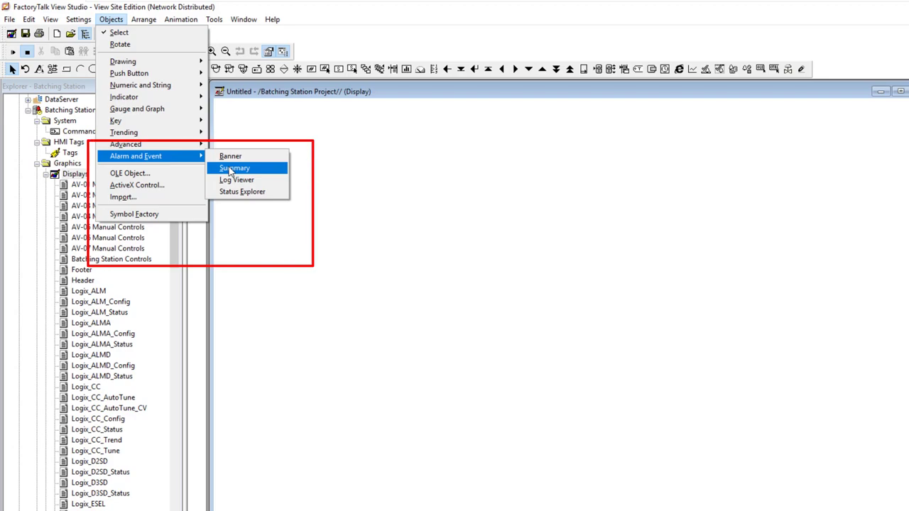
pyautogui.click(232, 169)
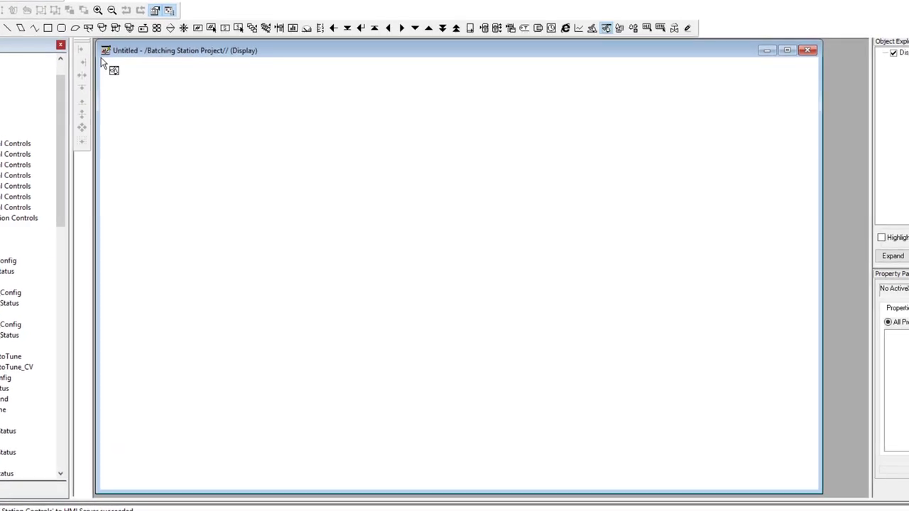
pyautogui.moveTo(101, 58); pyautogui.dragTo(798, 489)
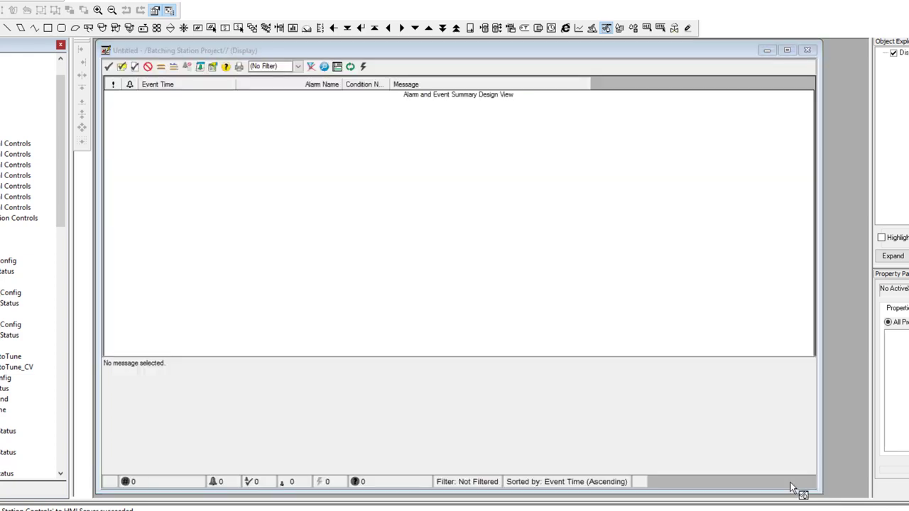
# Step: Set the alarm summary's toolbar icon size to Large 48x48 and apply the change
pyautogui.moveTo(108, 1); pyautogui.dragTo(472, 101)
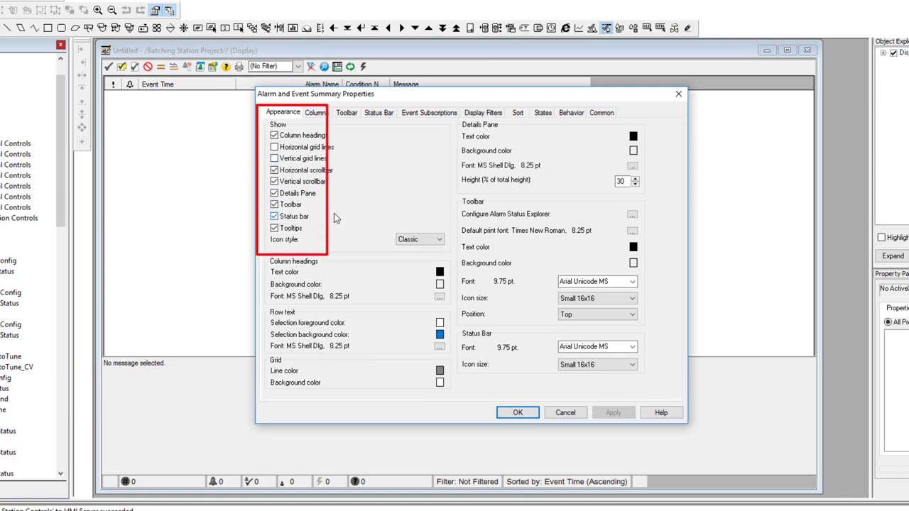
pyautogui.click(619, 299)
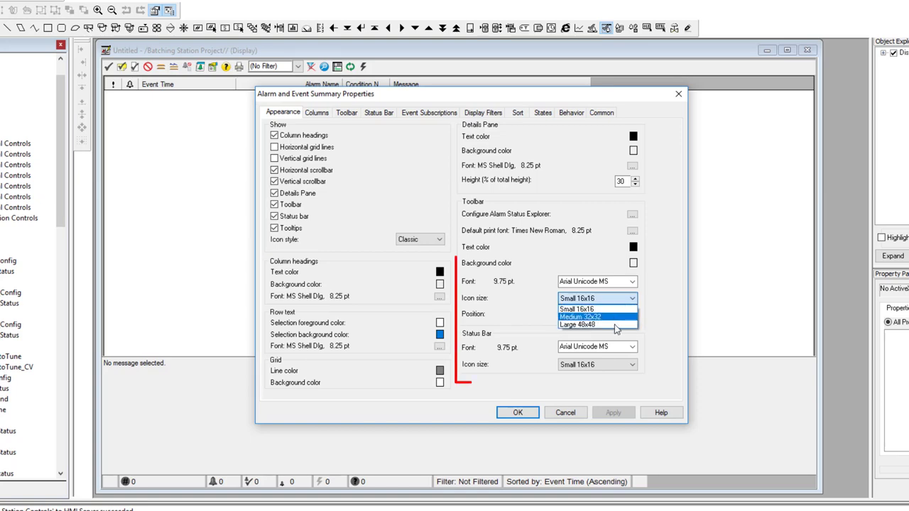
pyautogui.click(615, 326)
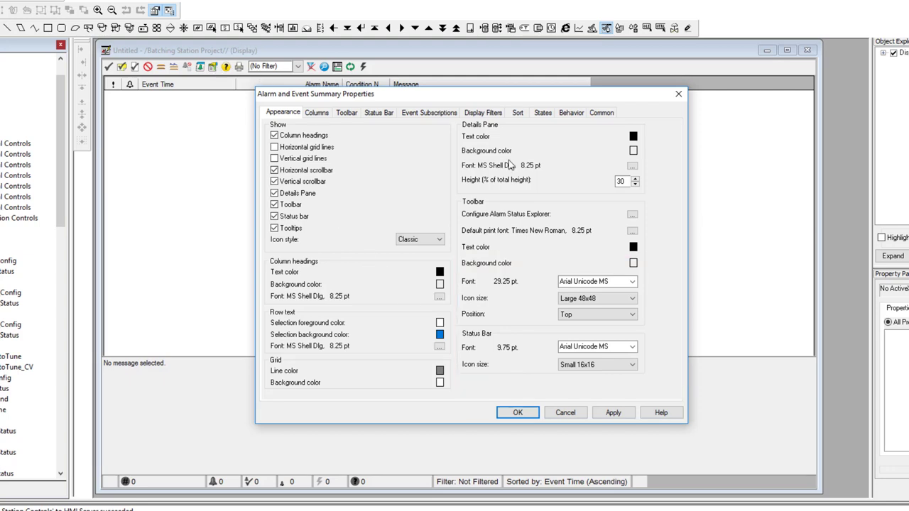
pyautogui.moveTo(503, 104); pyautogui.dragTo(459, 152)
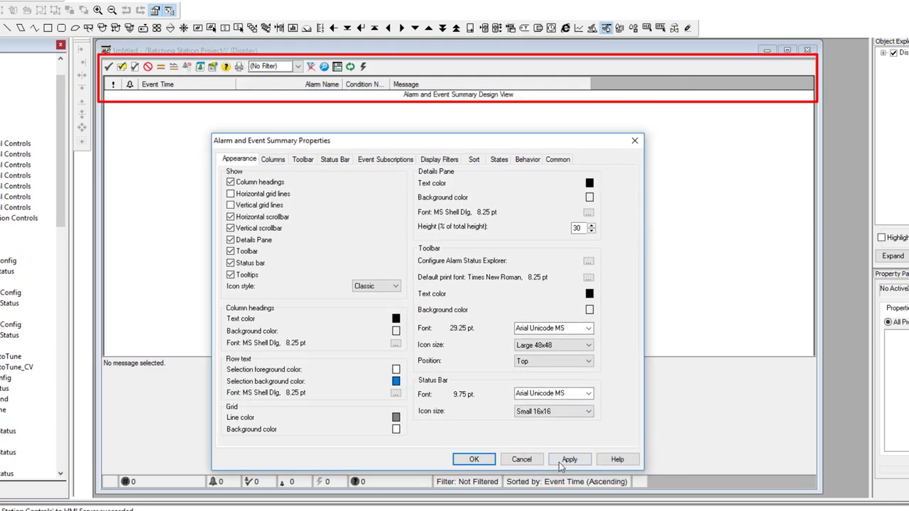
pyautogui.click(553, 345)
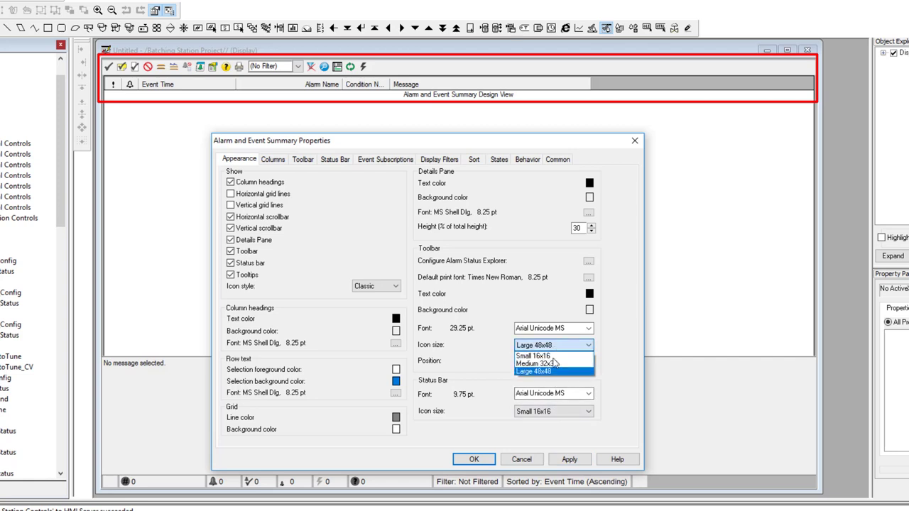
pyautogui.click(540, 356)
pyautogui.click(552, 345)
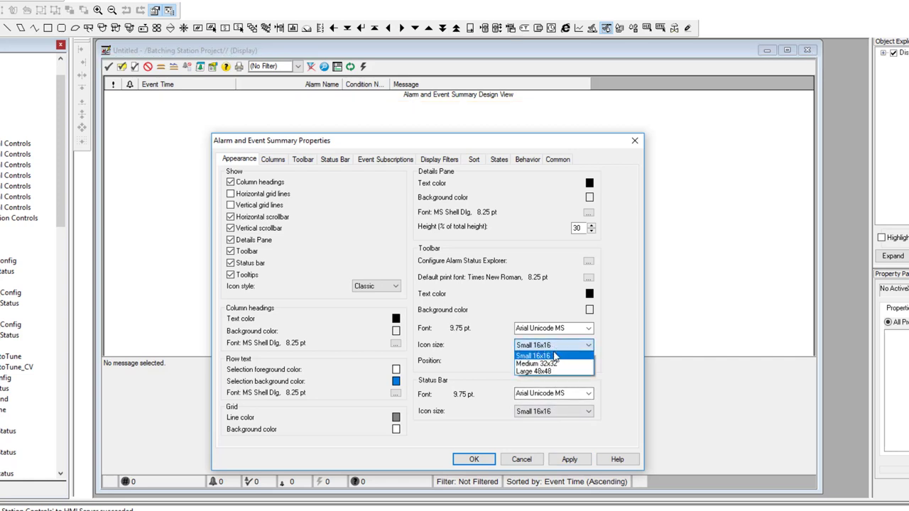
pyautogui.click(534, 372)
pyautogui.click(569, 460)
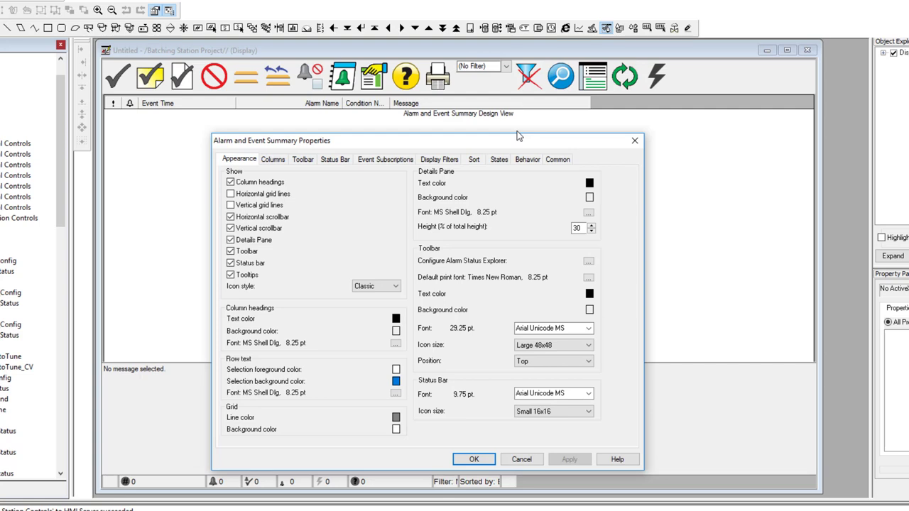
# Step: Review the alarm summary's column, toolbar, status bar, event subscription and display filter settings, and close its properties
pyautogui.moveTo(517, 142); pyautogui.dragTo(516, 132)
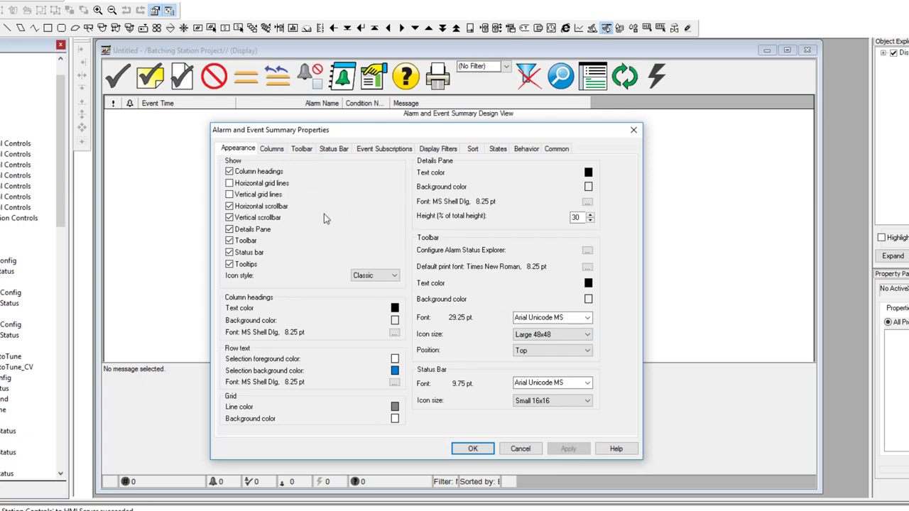
pyautogui.click(267, 152)
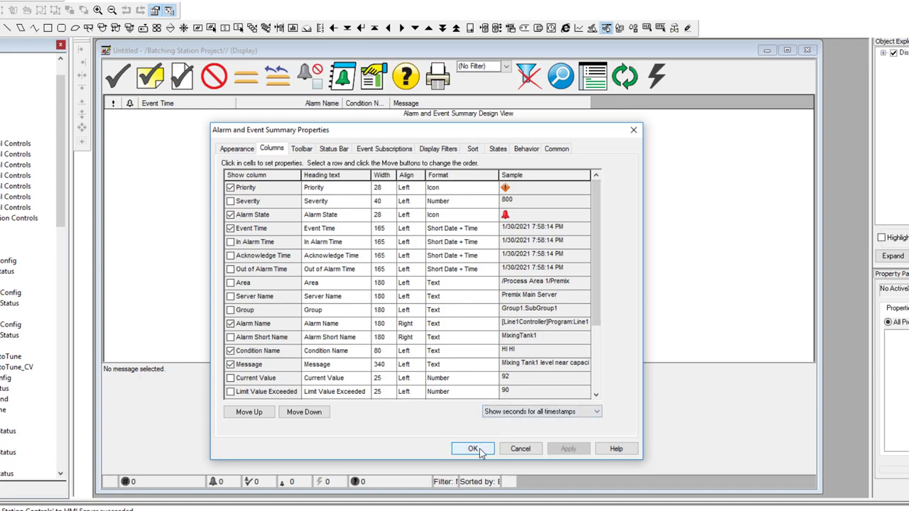
pyautogui.click(304, 151)
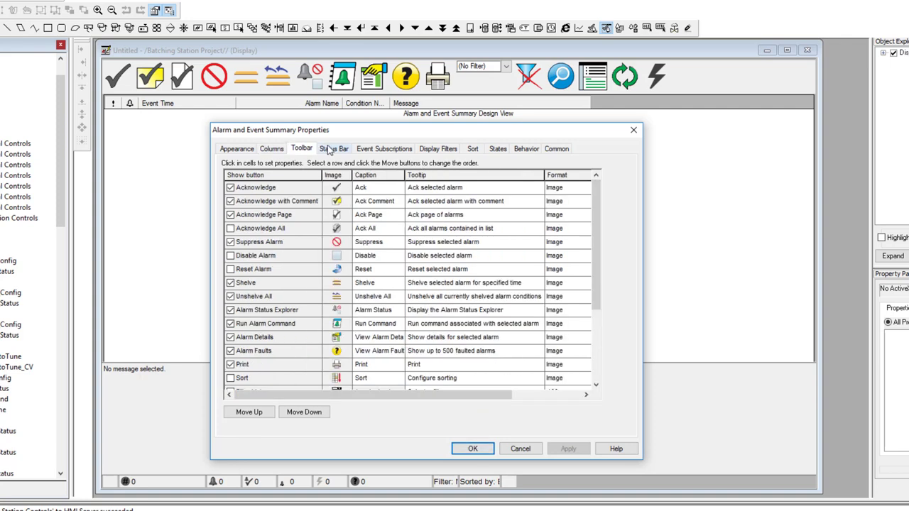
pyautogui.click(334, 150)
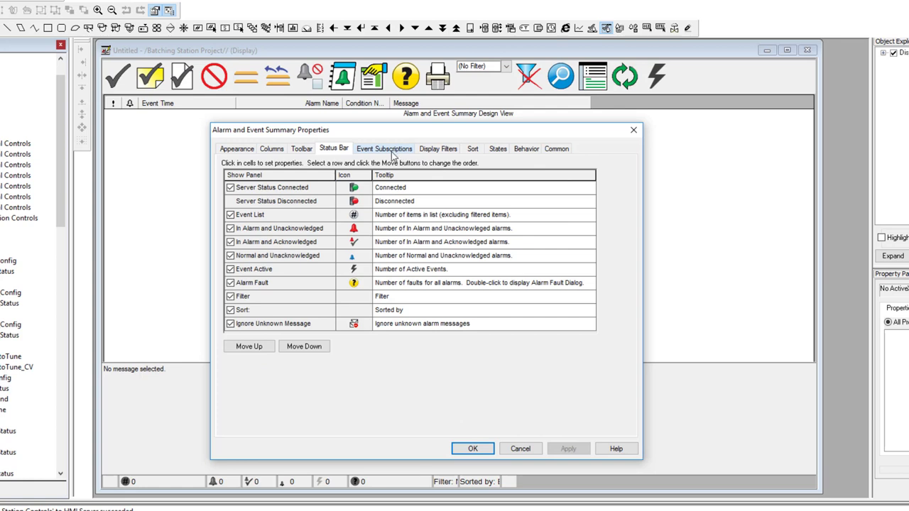
pyautogui.click(395, 152)
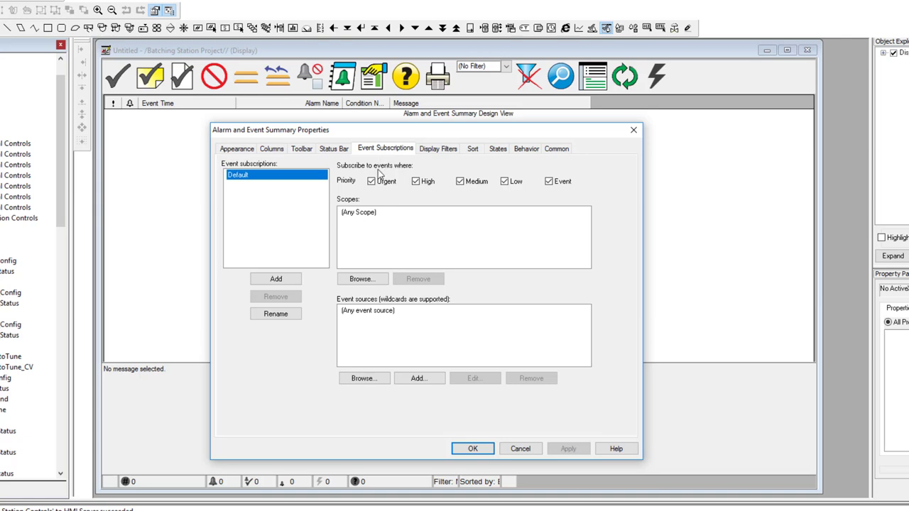
pyautogui.click(436, 150)
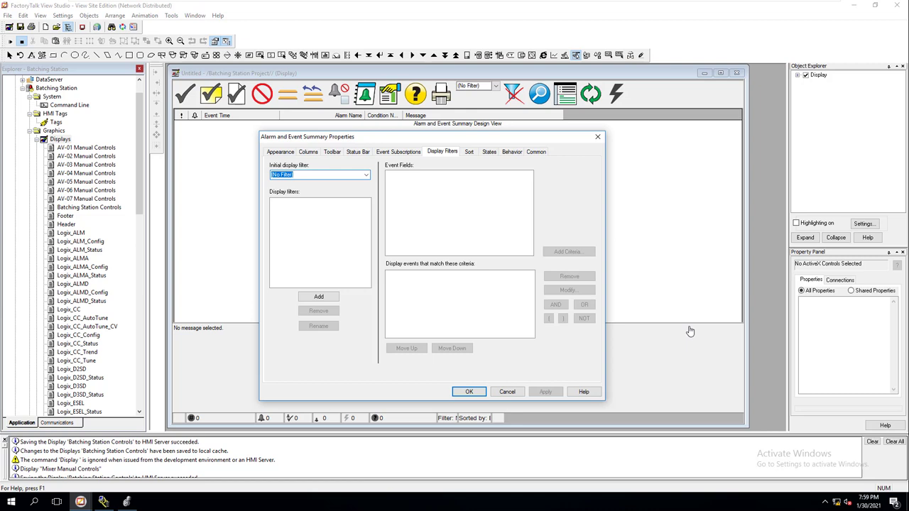
pyautogui.click(469, 392)
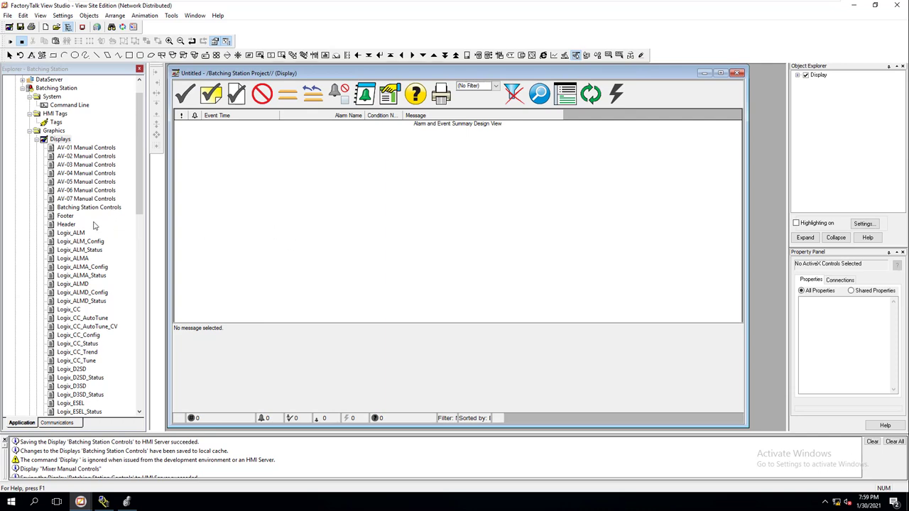
# Step: Examine the appearance and column settings of the Header display's alarm summary, and close that display
pyautogui.doubleClick(71, 225)
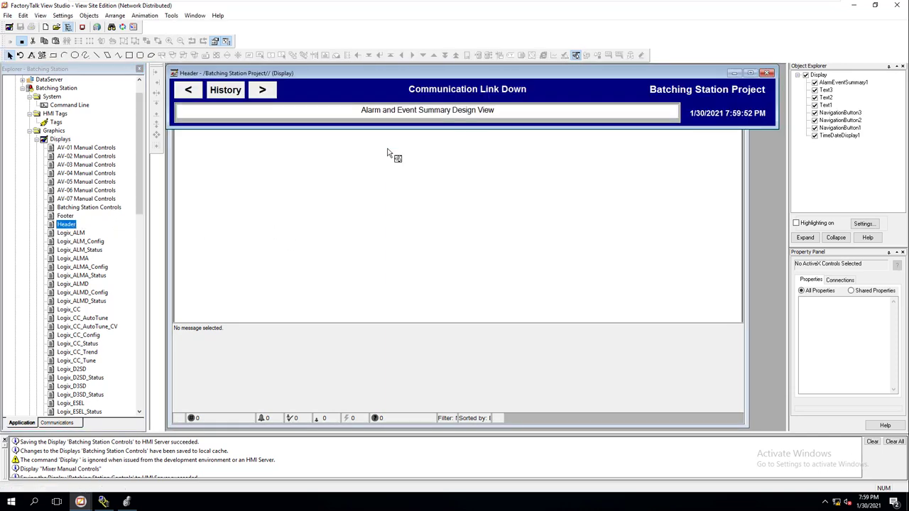
pyautogui.doubleClick(440, 116)
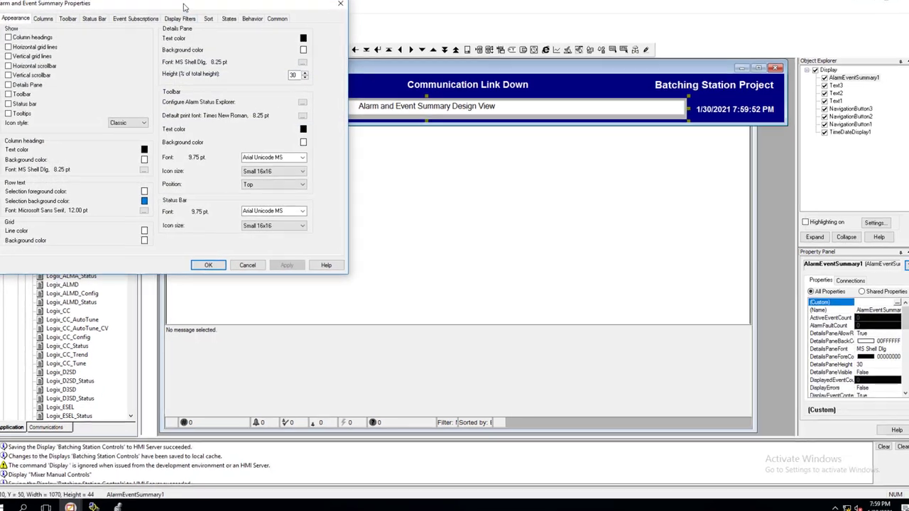
pyautogui.moveTo(199, 8); pyautogui.dragTo(372, 95)
pyautogui.moveTo(353, 59); pyautogui.dragTo(497, 118)
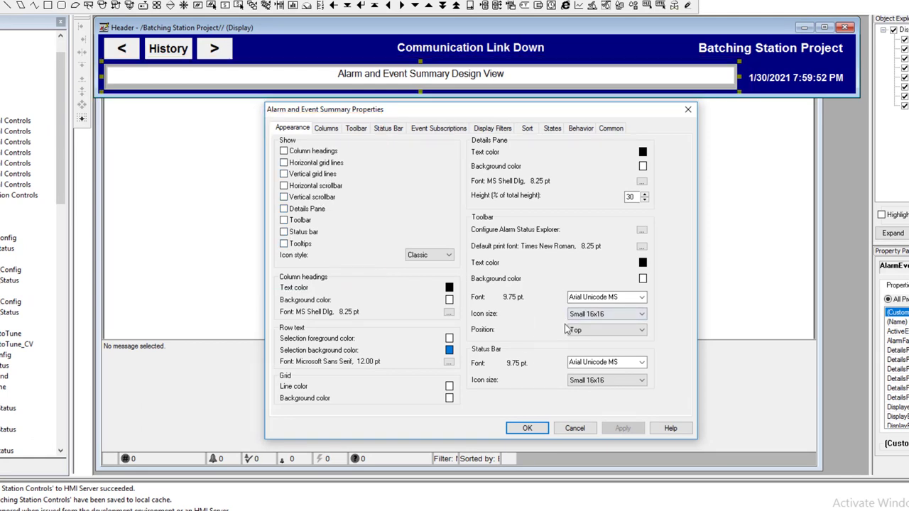
pyautogui.click(331, 128)
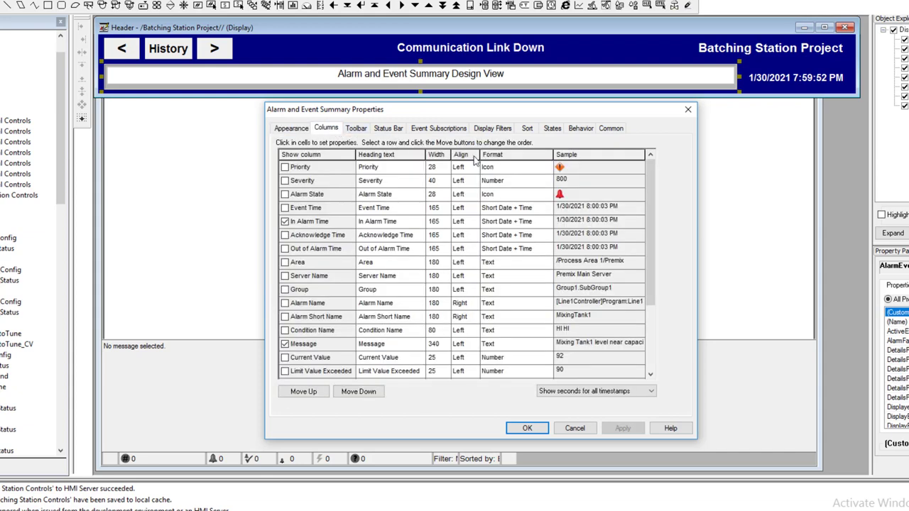
pyautogui.click(687, 109)
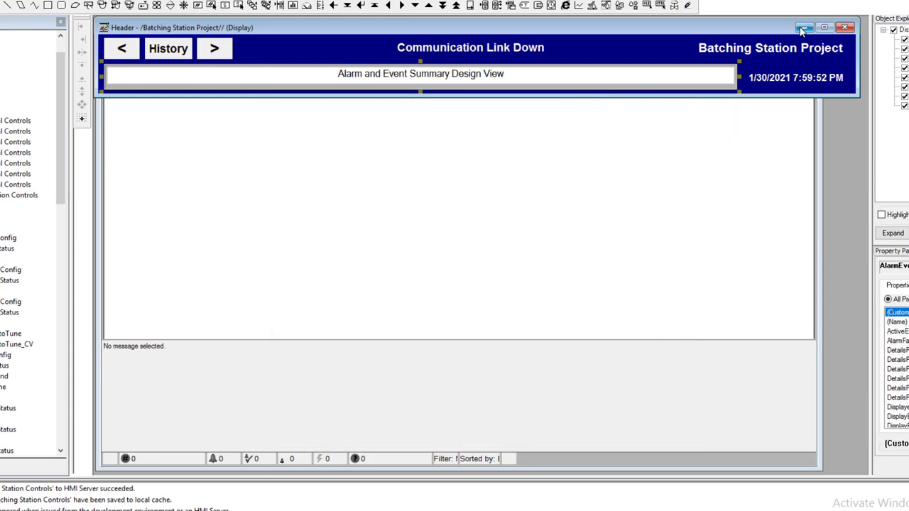
pyautogui.click(846, 27)
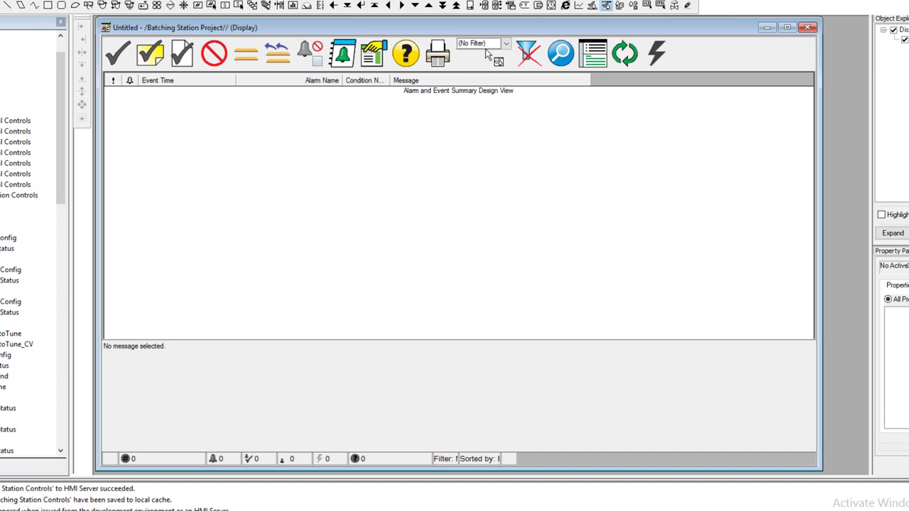
# Step: Examine the event fields available for a new display filter in the alarm summary's properties, and cancel without keeping the filter
pyautogui.rightClick(317, 121)
pyautogui.click(360, 126)
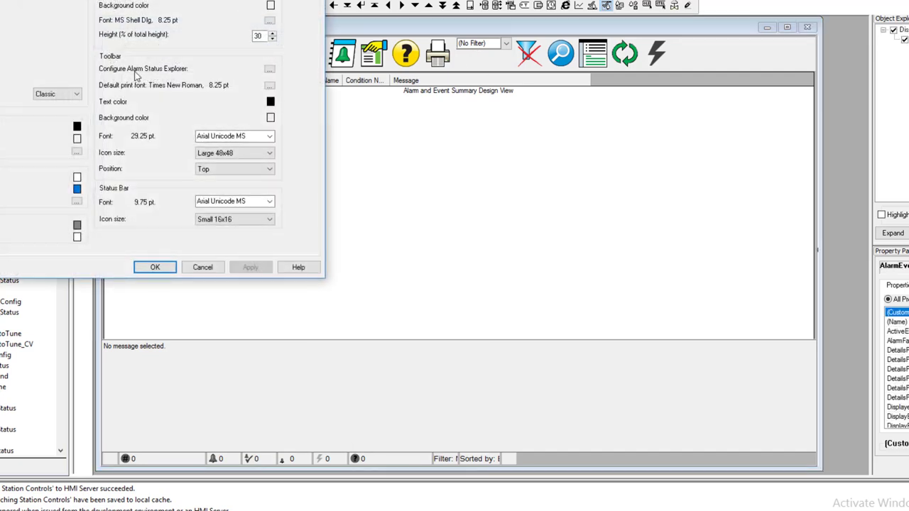
pyautogui.moveTo(99, 0); pyautogui.dragTo(461, 86)
pyautogui.click(483, 106)
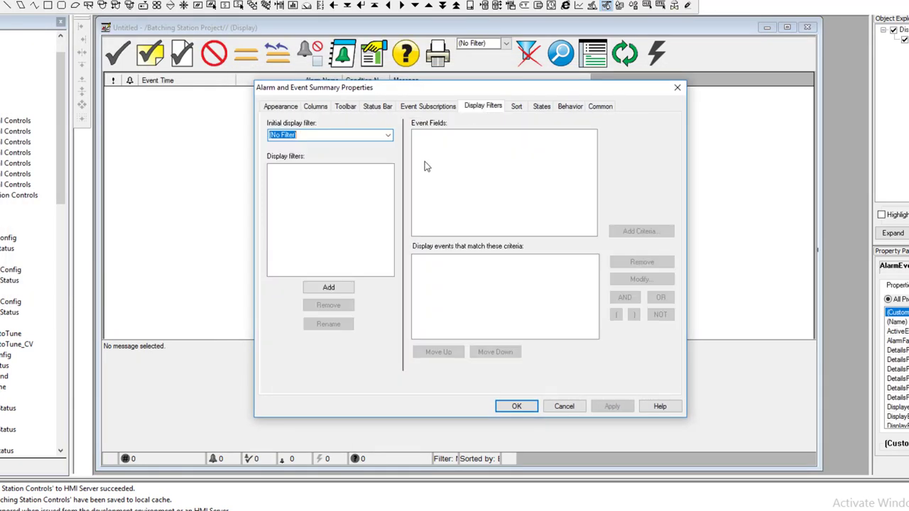
pyautogui.click(389, 137)
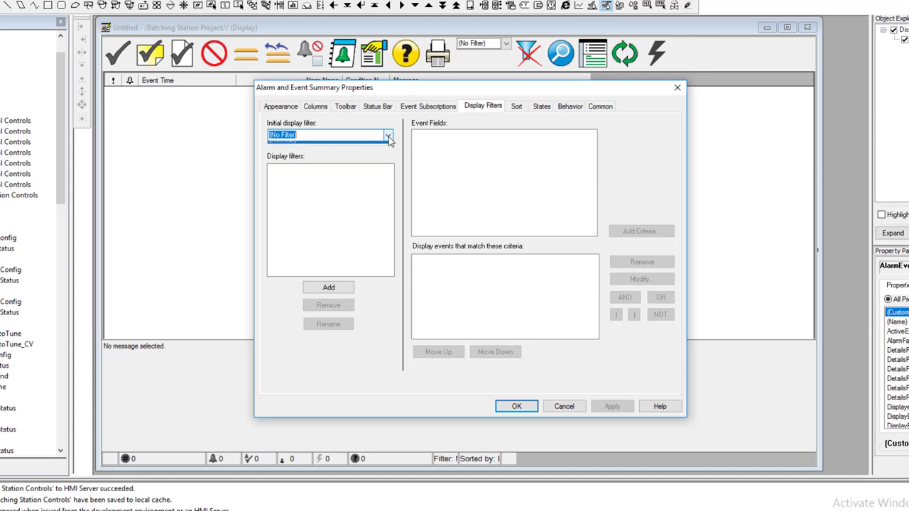
pyautogui.click(332, 289)
pyautogui.click(328, 289)
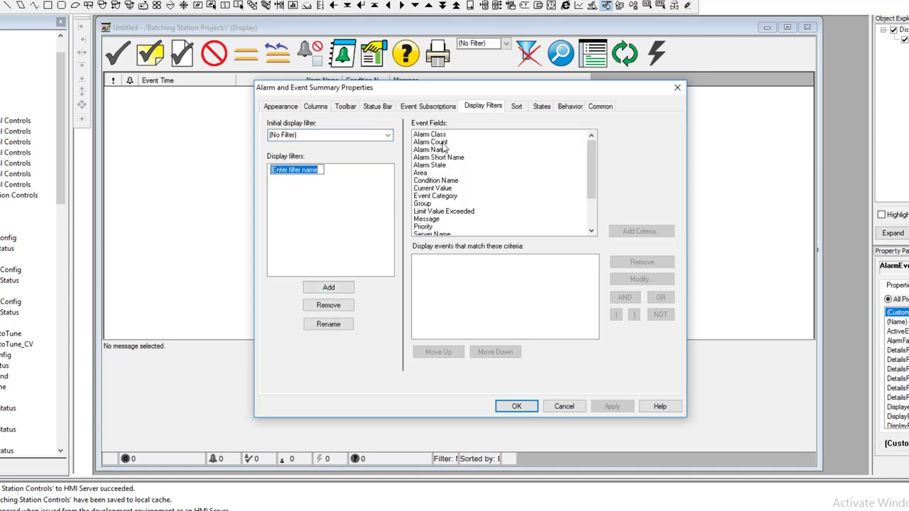
pyautogui.scroll(-2, 444, 216)
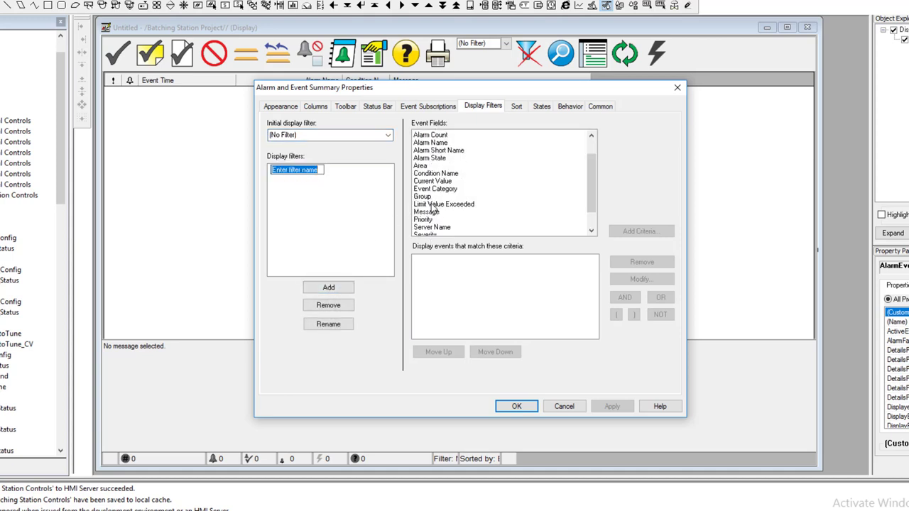
pyautogui.click(564, 406)
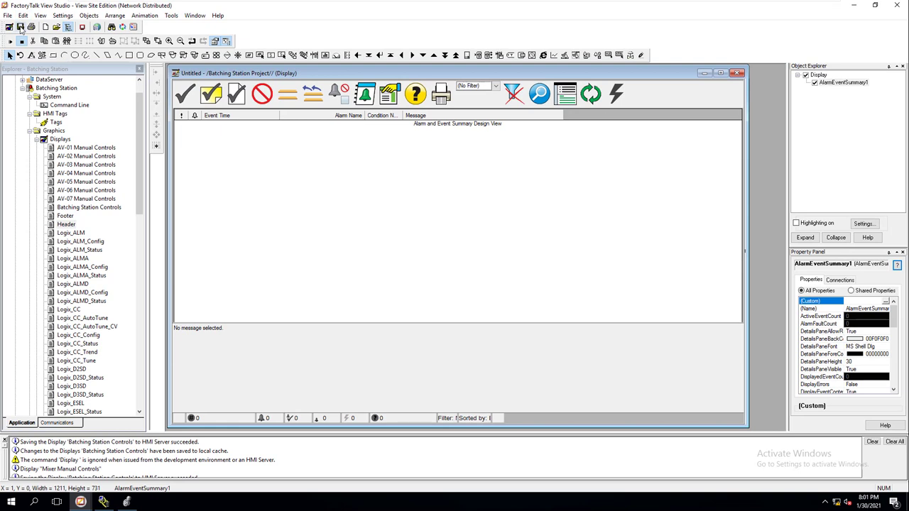
# Step: Save the new display under the name Alarms and close it
pyautogui.click(21, 27)
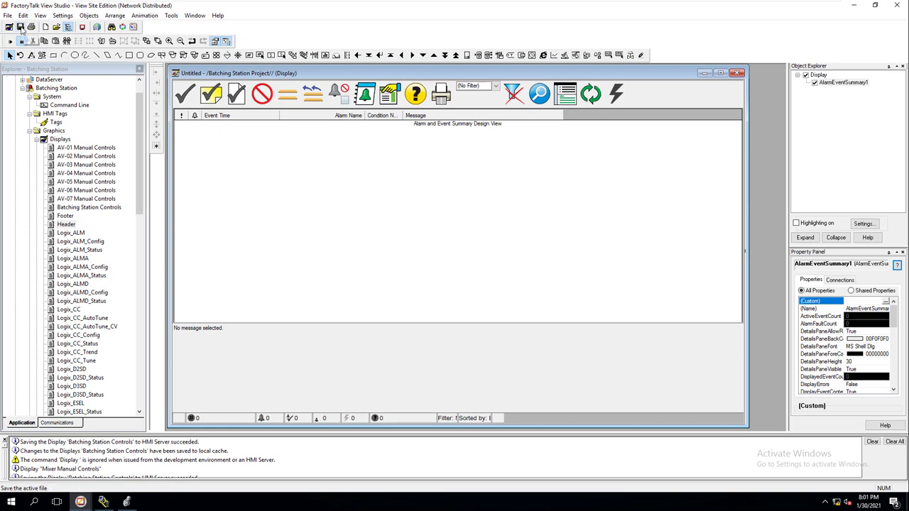
pyautogui.press('BackSpace')
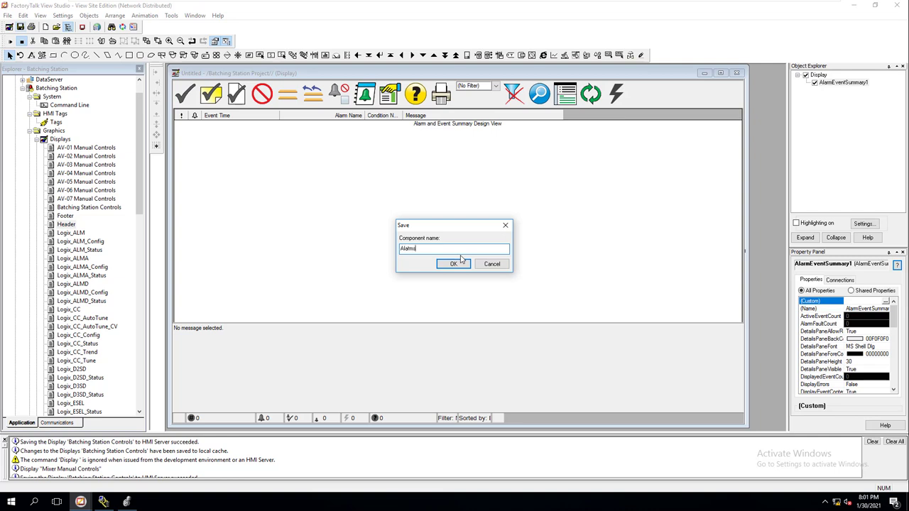
pyautogui.press('BackSpace')
pyautogui.press('BackSpace')
pyautogui.press('BackSpace')
pyautogui.click(453, 263)
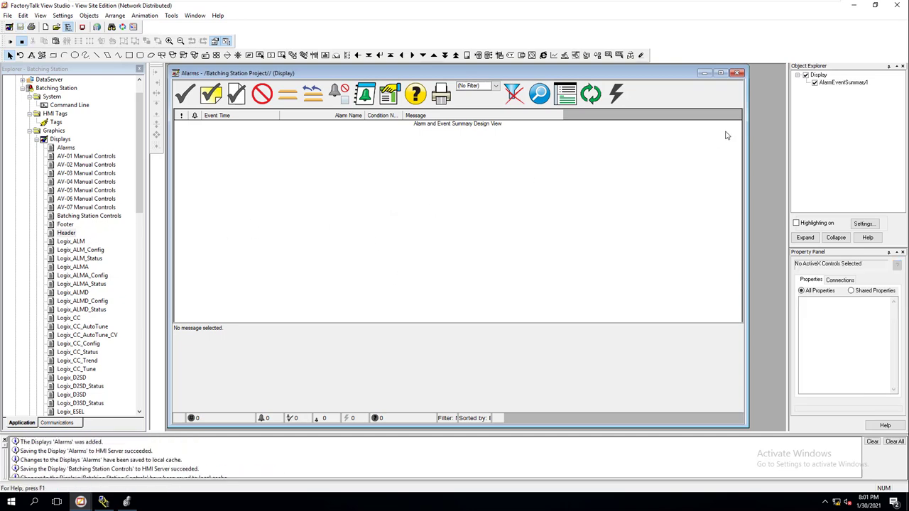
pyautogui.click(739, 74)
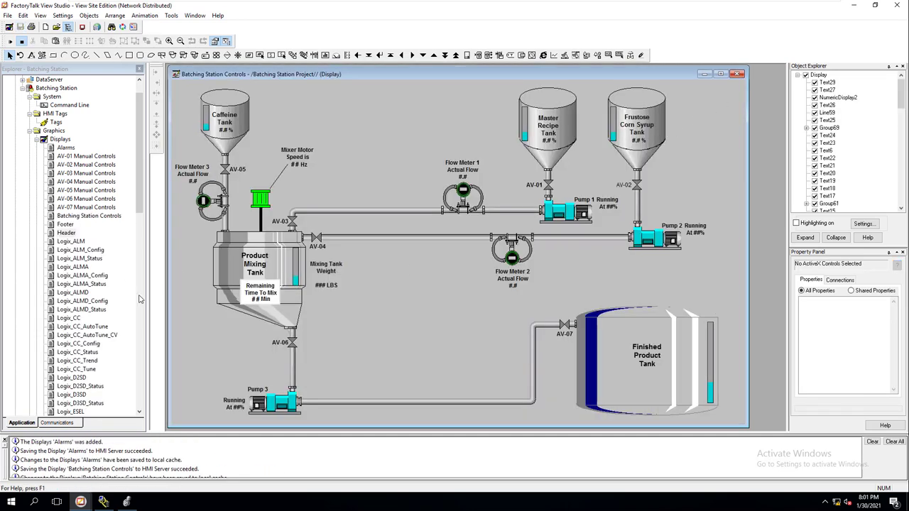
# Step: Open the Footer display and draw a push button at the left end of its blue bar
pyautogui.click(141, 216)
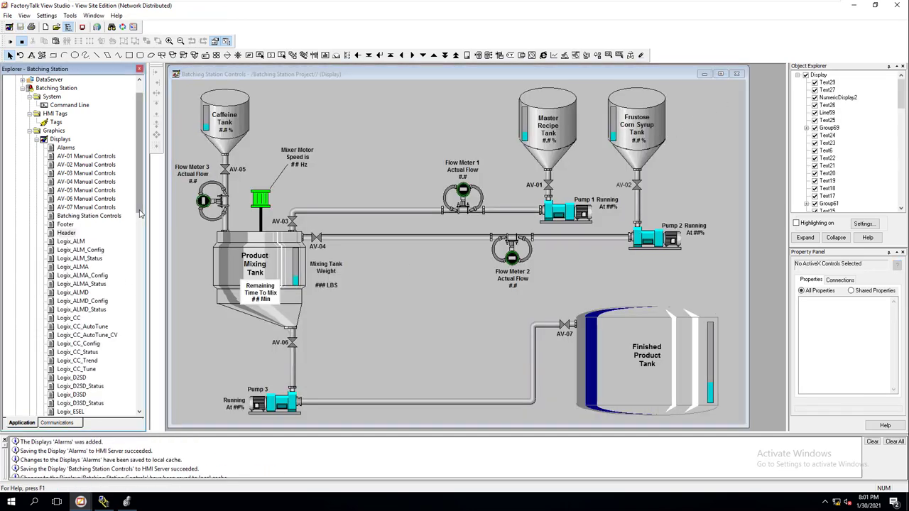
pyautogui.doubleClick(67, 225)
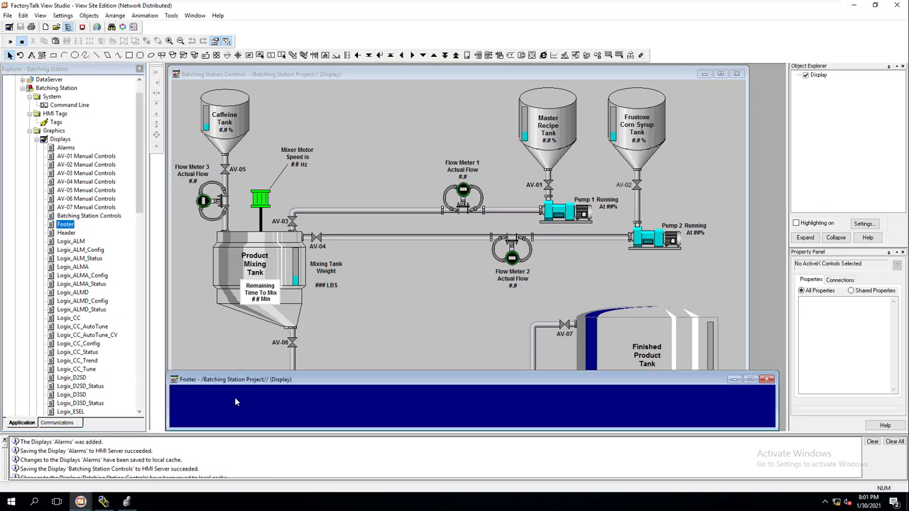
pyautogui.click(82, 16)
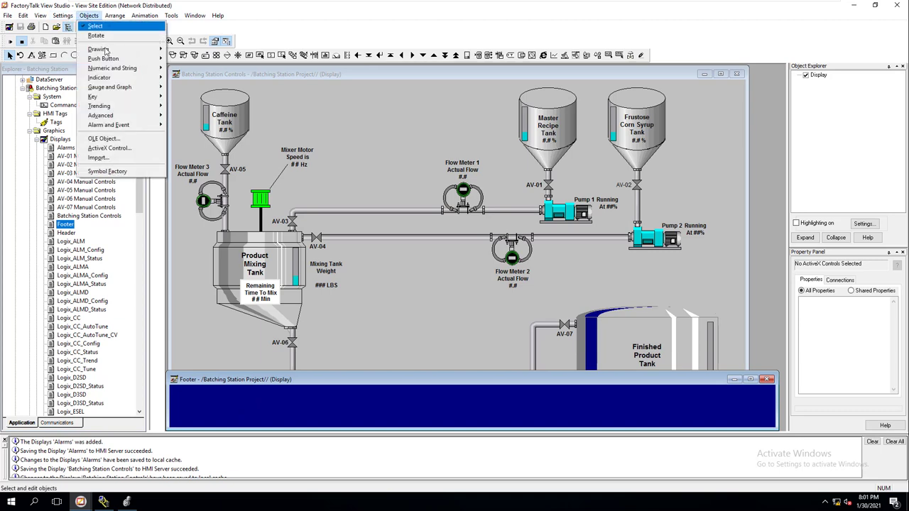
pyautogui.moveTo(107, 50)
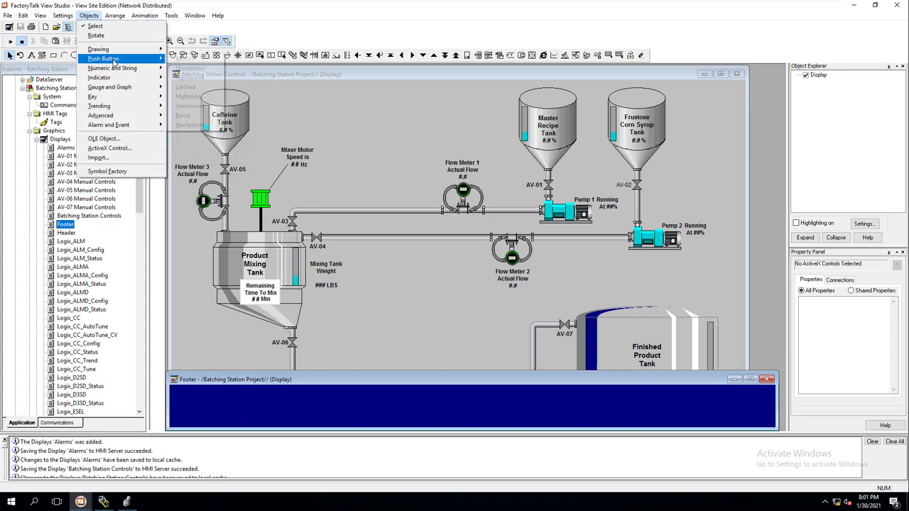
pyautogui.click(176, 61)
pyautogui.moveTo(183, 392); pyautogui.dragTo(220, 415)
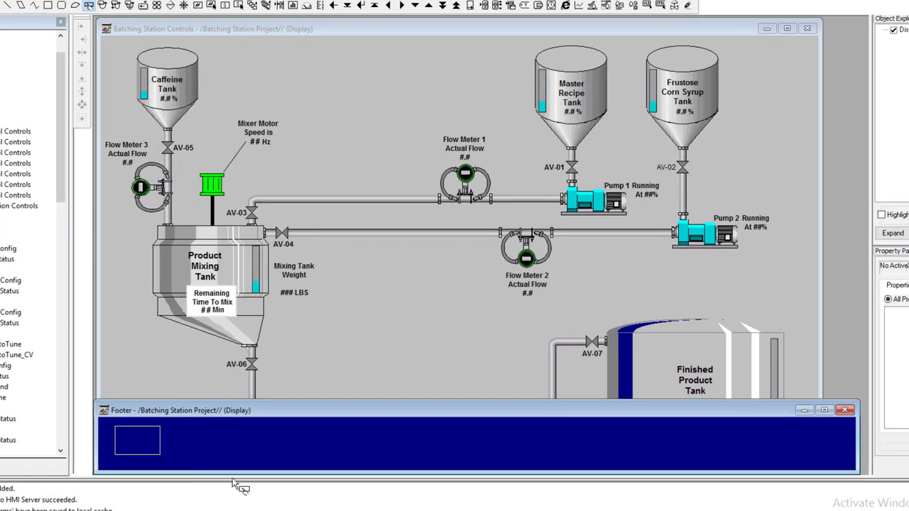
pyautogui.moveTo(238, 486); pyautogui.dragTo(207, 466)
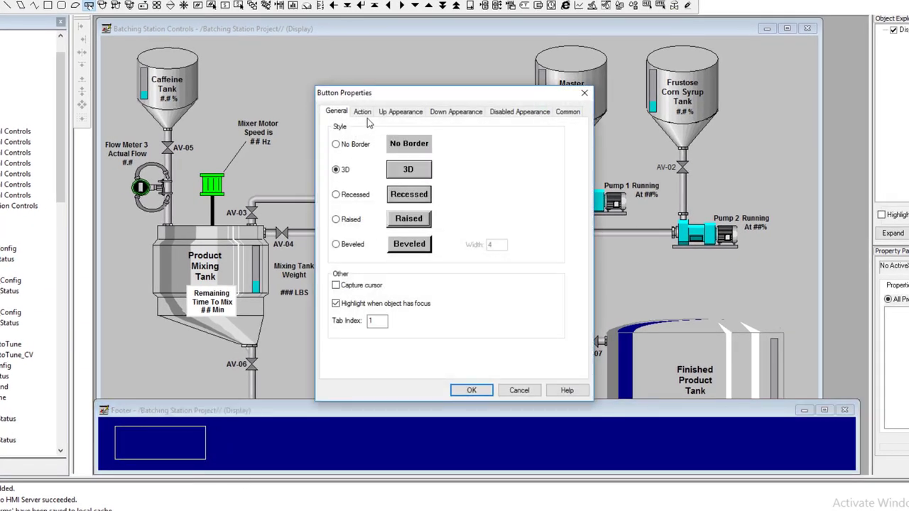
# Step: Set the button's press action to the graphics navigation command Display "Batching Station Controls"
pyautogui.click(363, 112)
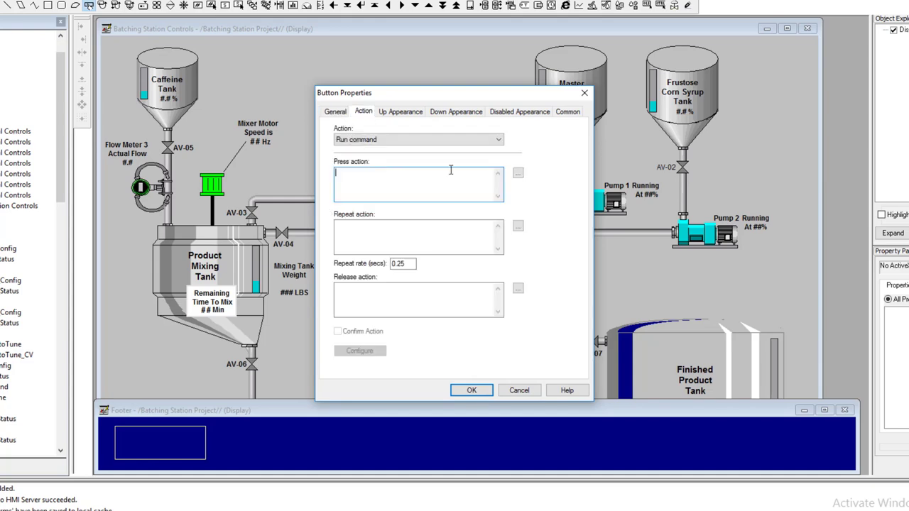
pyautogui.click(516, 175)
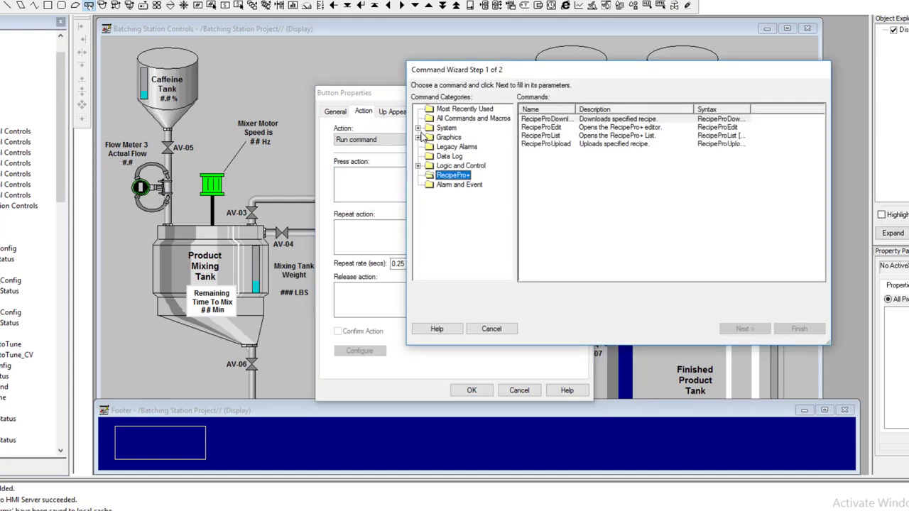
pyautogui.click(418, 137)
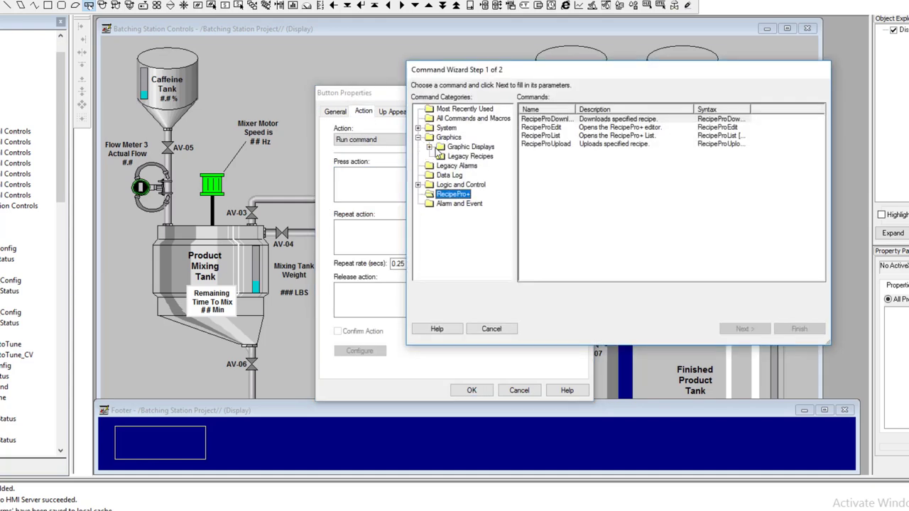
pyautogui.click(430, 146)
pyautogui.click(471, 157)
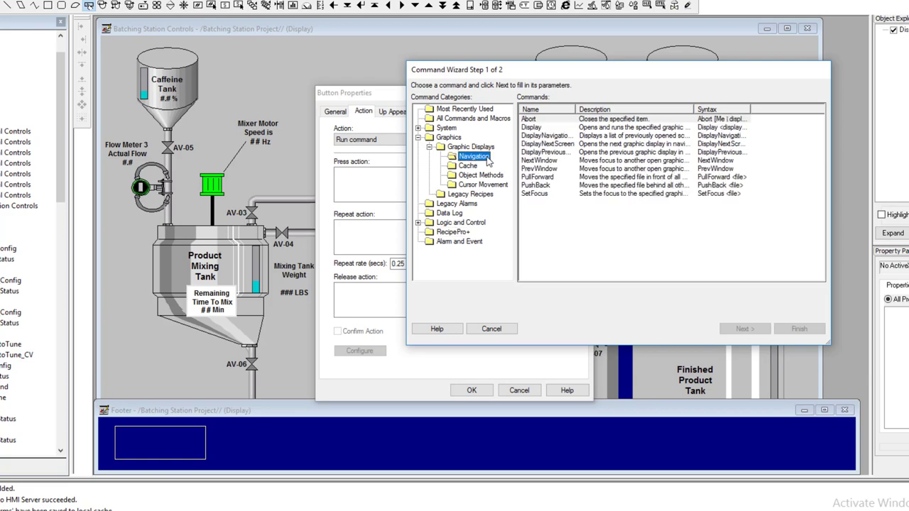
pyautogui.click(538, 128)
pyautogui.click(734, 330)
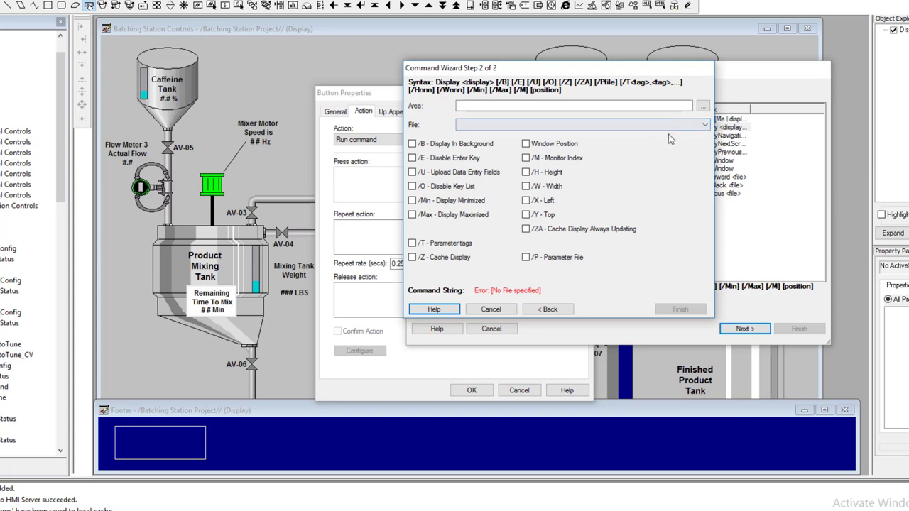
pyautogui.click(702, 125)
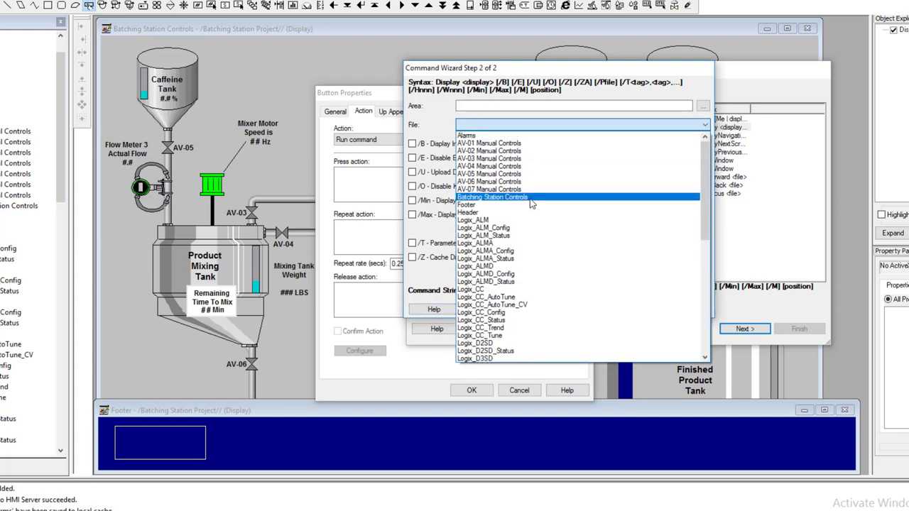
pyautogui.click(529, 199)
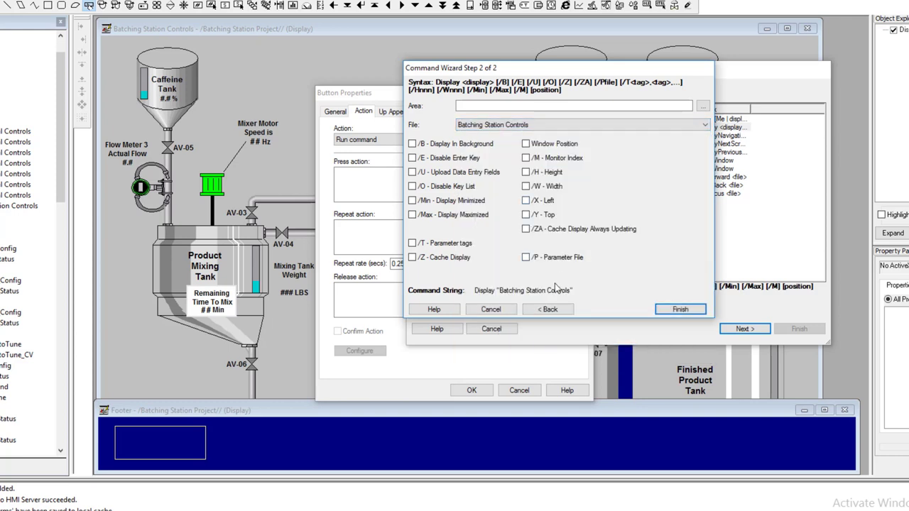
pyautogui.click(680, 311)
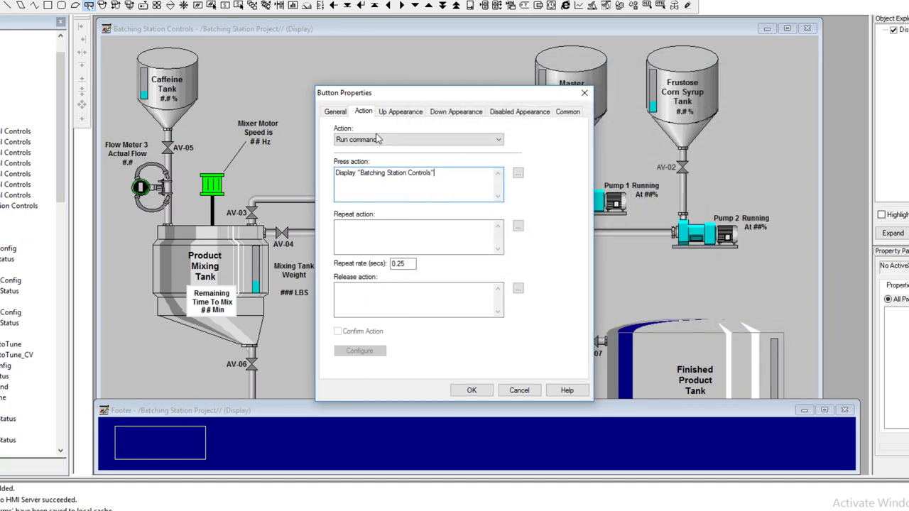
# Step: Give the button's up appearance the two-line caption "Batch Controls" and accept the button properties
pyautogui.click(338, 112)
pyautogui.click(400, 113)
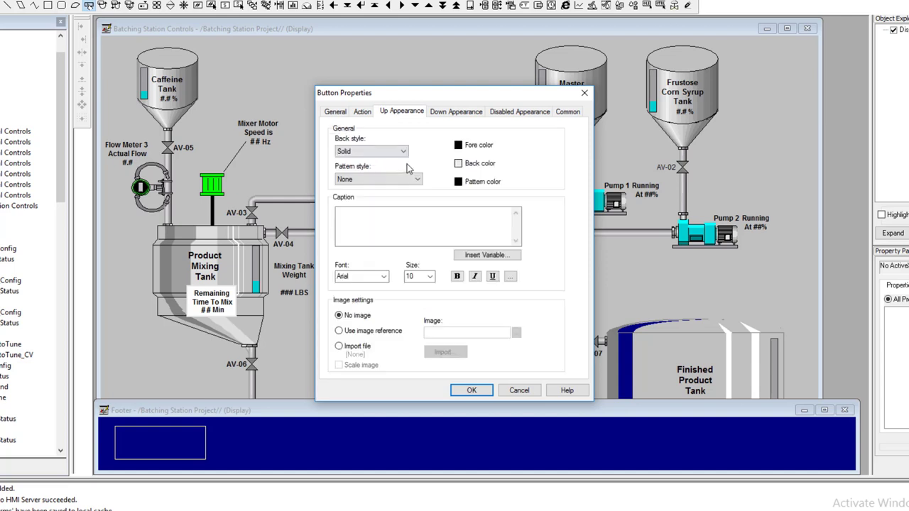
pyautogui.click(401, 215)
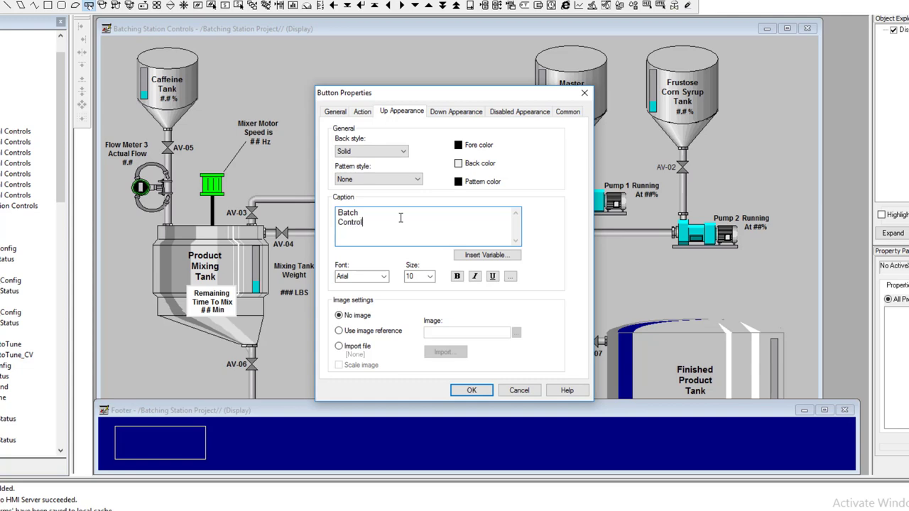
pyautogui.click(486, 393)
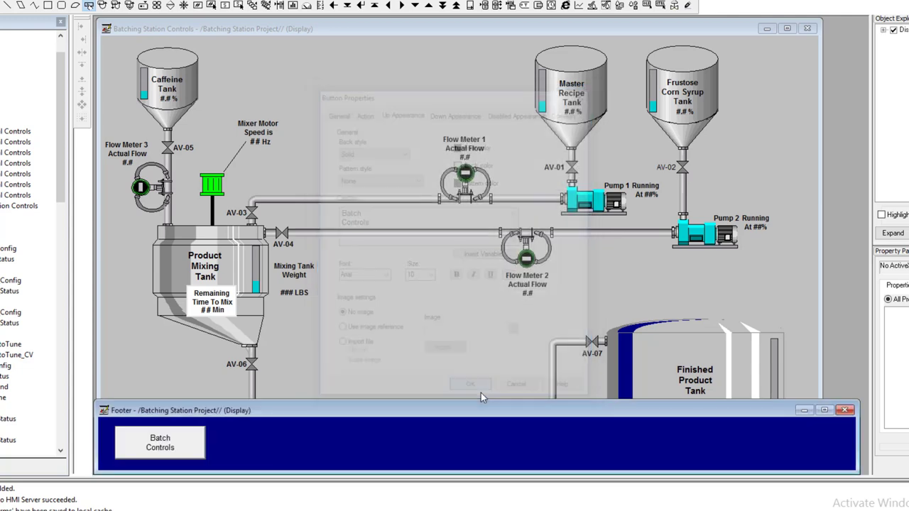
# Step: Make the Batch Controls button's caption bold and set its font size to 12
pyautogui.doubleClick(160, 454)
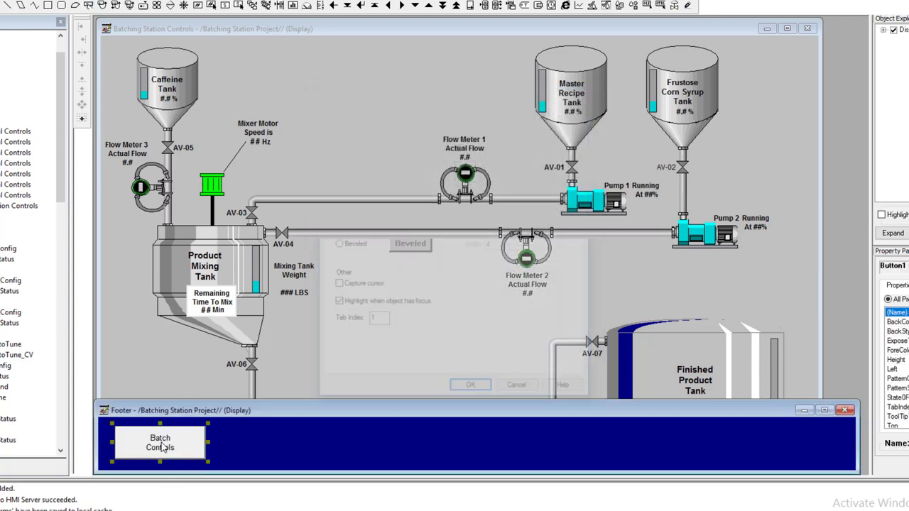
pyautogui.click(397, 112)
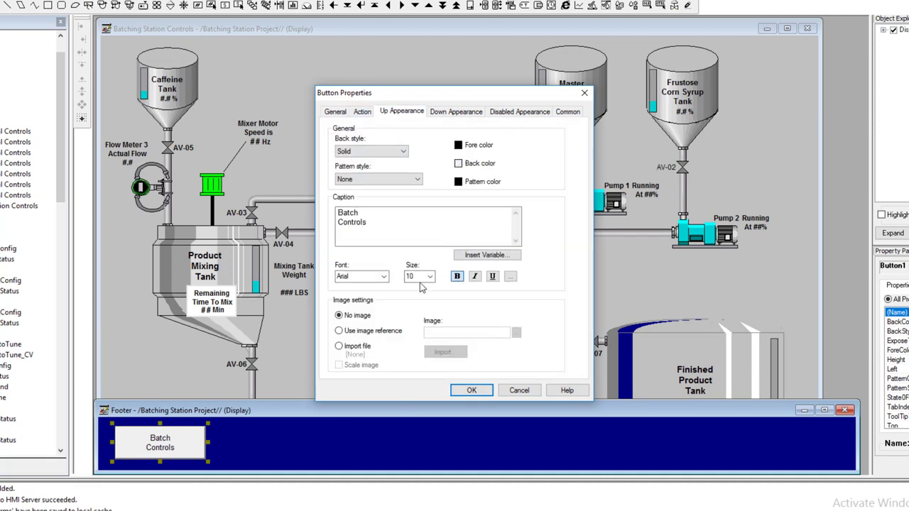
pyautogui.click(430, 277)
pyautogui.click(421, 318)
pyautogui.click(471, 390)
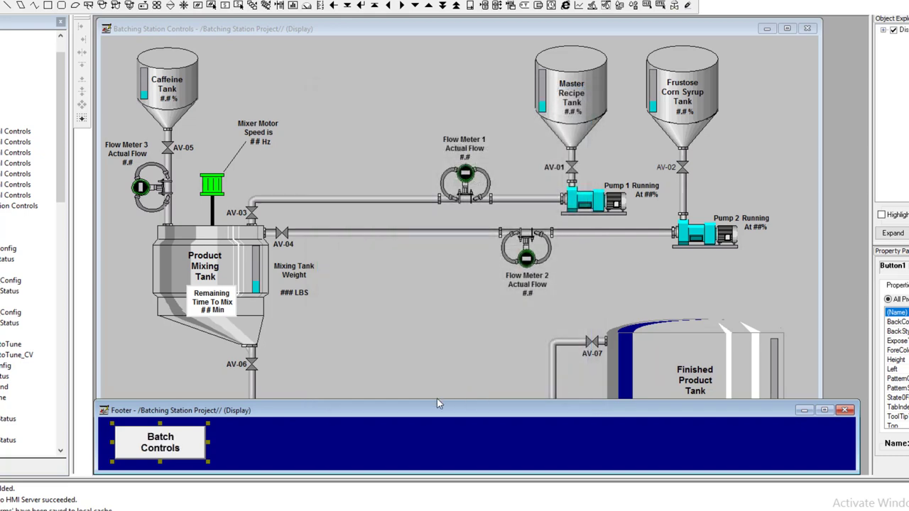
# Step: Check the Batch Controls button's down and up appearance settings, and close its properties
pyautogui.doubleClick(166, 447)
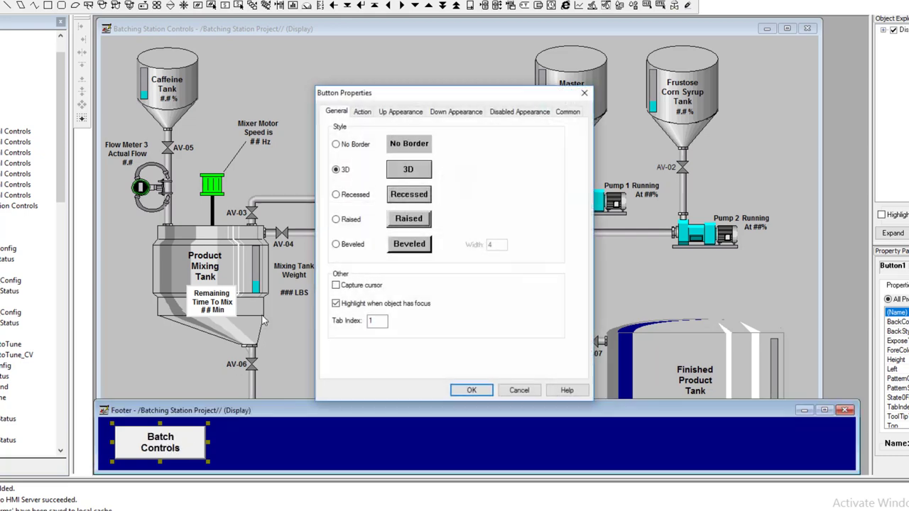
pyautogui.click(455, 114)
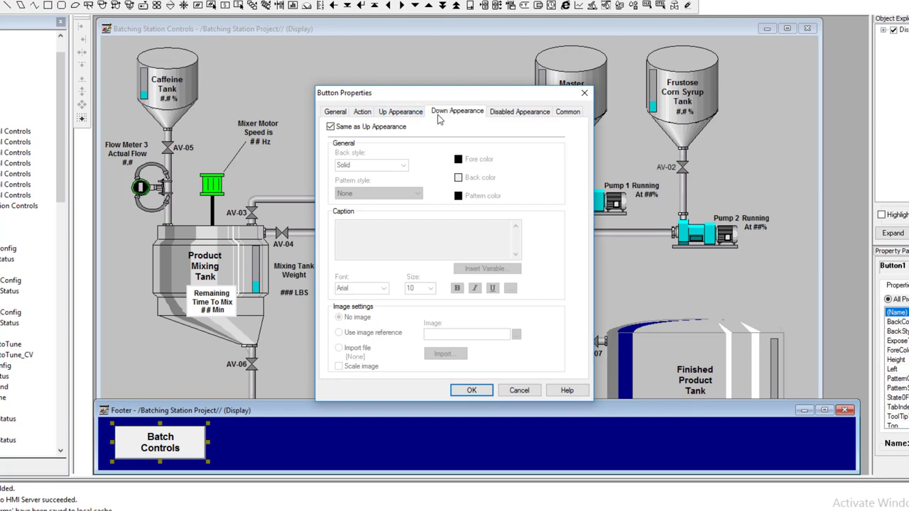
pyautogui.click(412, 116)
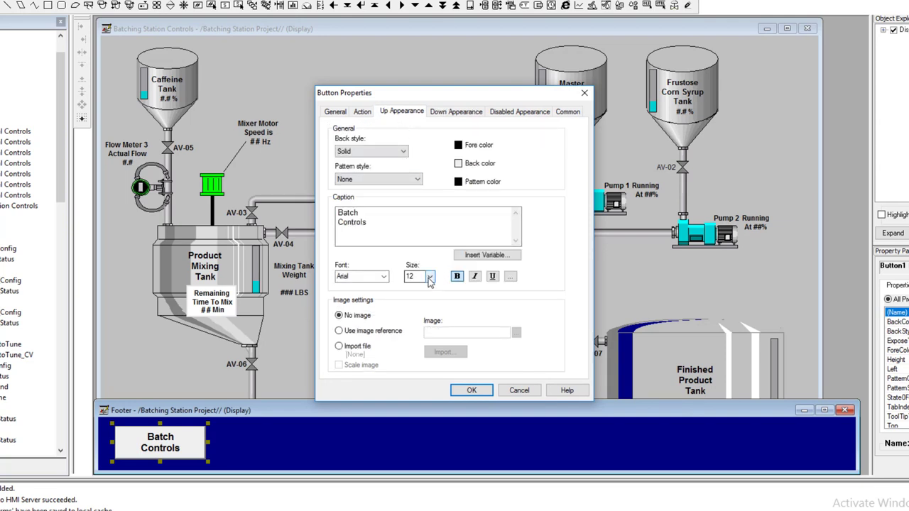
pyautogui.click(471, 390)
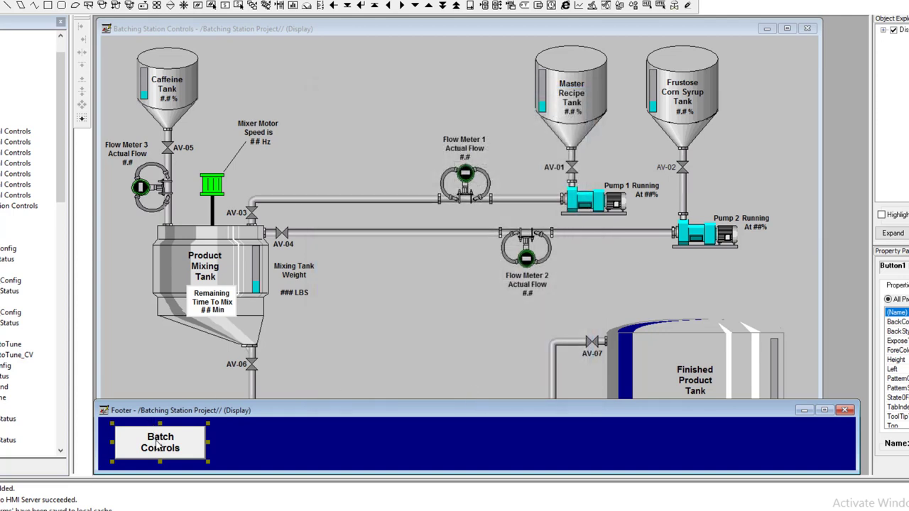
# Step: Duplicate the Batch Controls button, place the copy directly beside the original in the Footer display, and align their top edges
pyautogui.hotkey('ctrl', 'd')
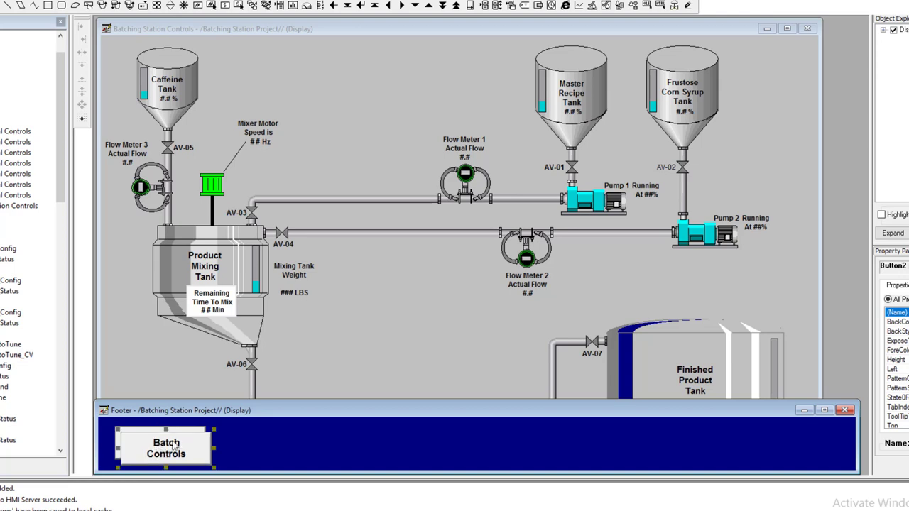
pyautogui.moveTo(186, 444); pyautogui.dragTo(278, 444)
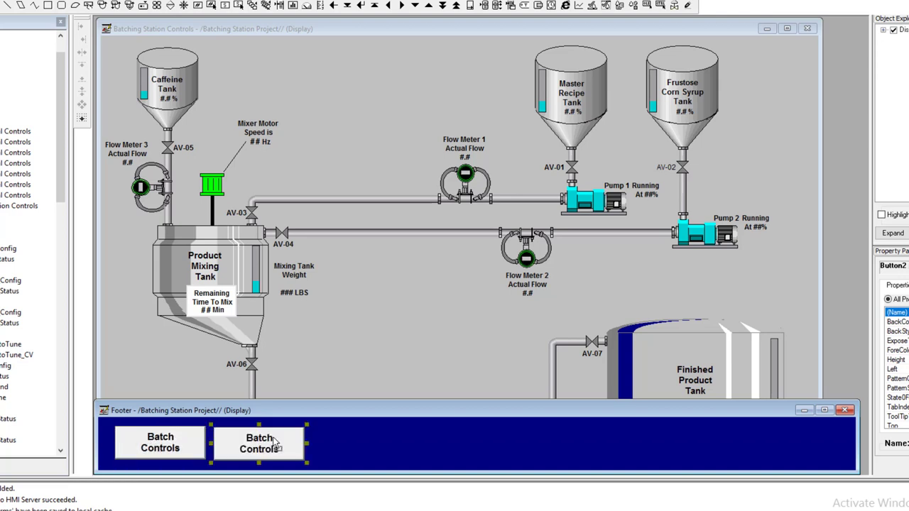
pyautogui.keyDown('shift'); pyautogui.click(182, 453); pyautogui.keyUp('shift')
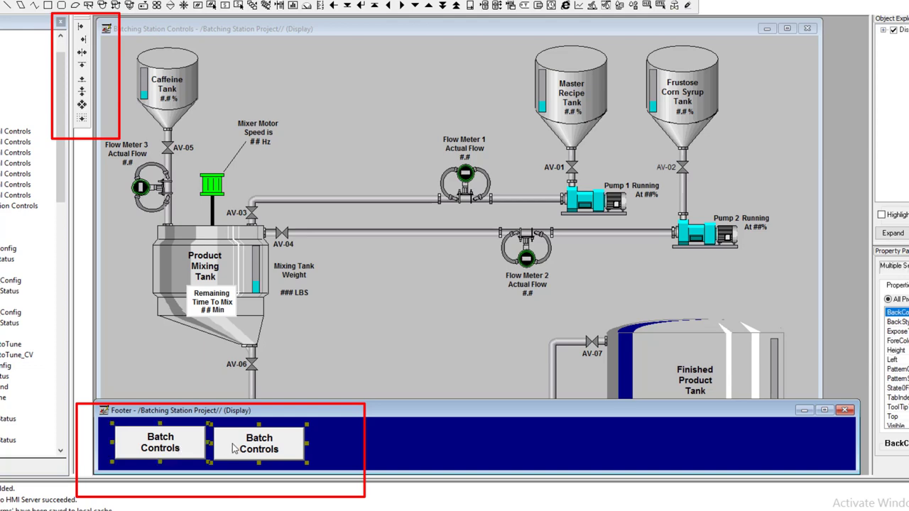
pyautogui.click(83, 66)
# Step: Change the duplicated button's up appearance caption to "Alarms"
pyautogui.doubleClick(288, 453)
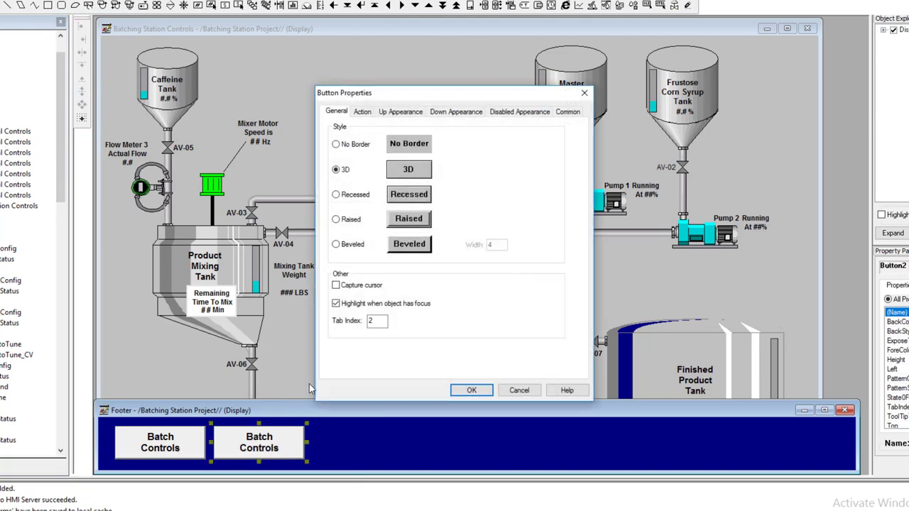
pyautogui.click(390, 112)
pyautogui.click(353, 243)
pyautogui.moveTo(354, 224); pyautogui.dragTo(333, 208)
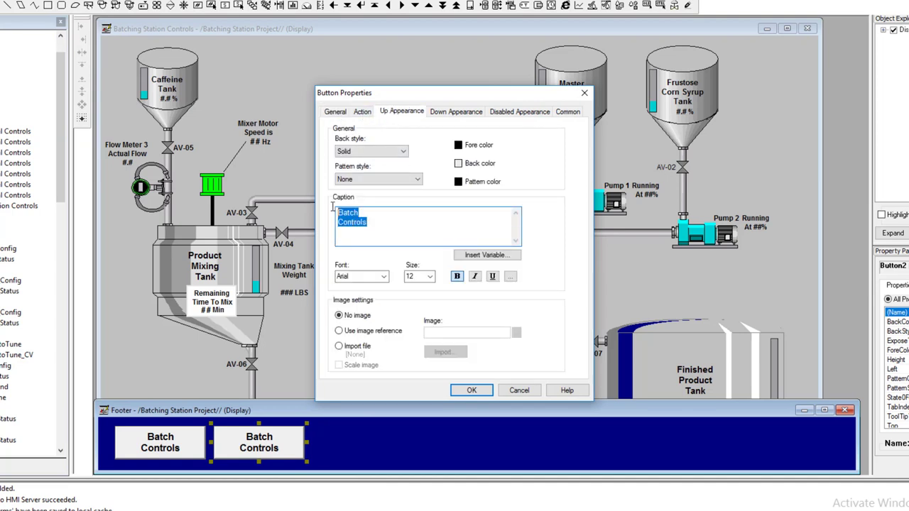
pyautogui.write('Alarms')
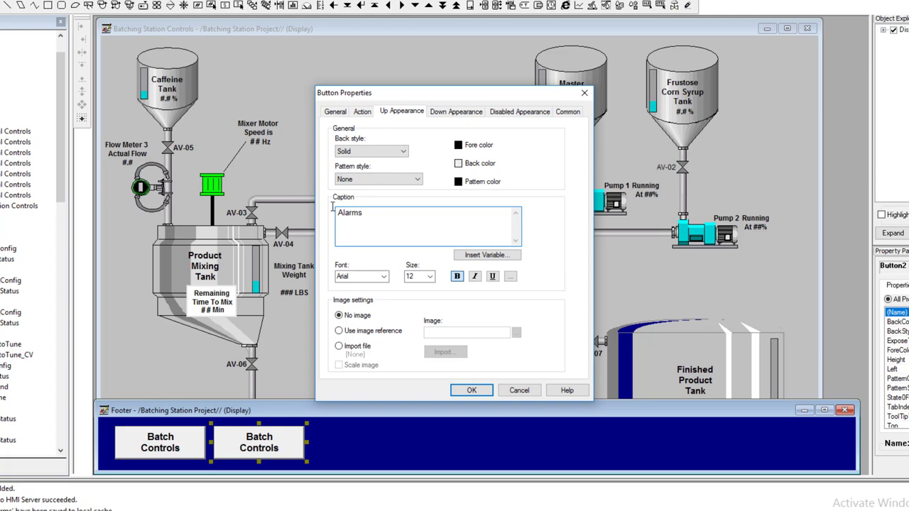
# Step: Replace the Alarms button's press action with the graphics navigation command Display Alarms, accept the properties, and save the Footer display
pyautogui.click(363, 111)
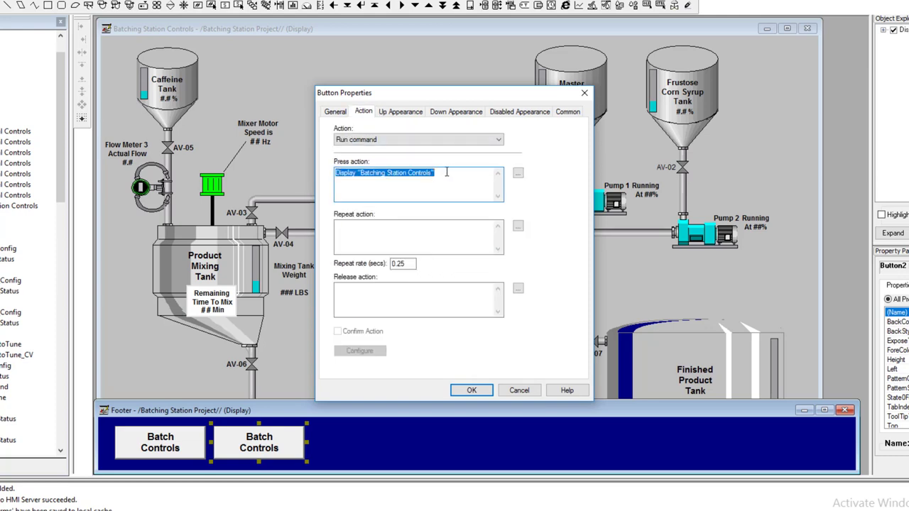
pyautogui.press('Delete')
pyautogui.click(517, 173)
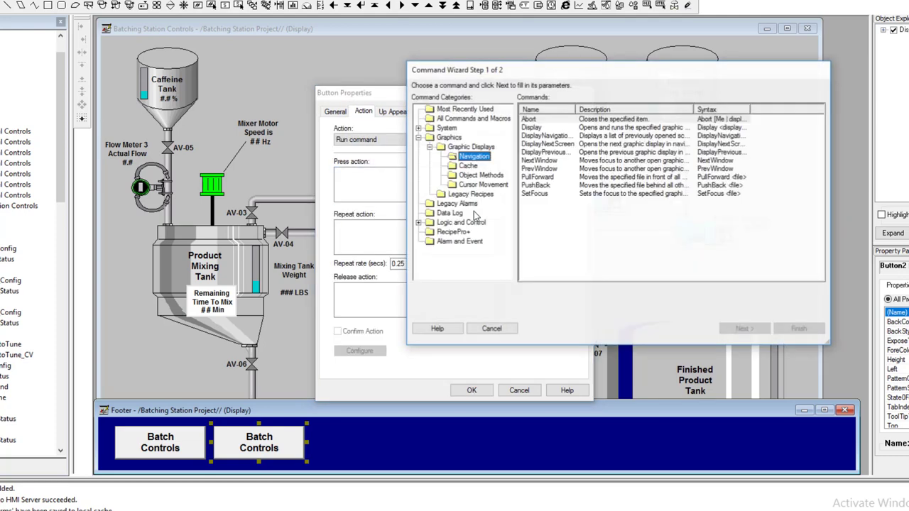
pyautogui.click(534, 128)
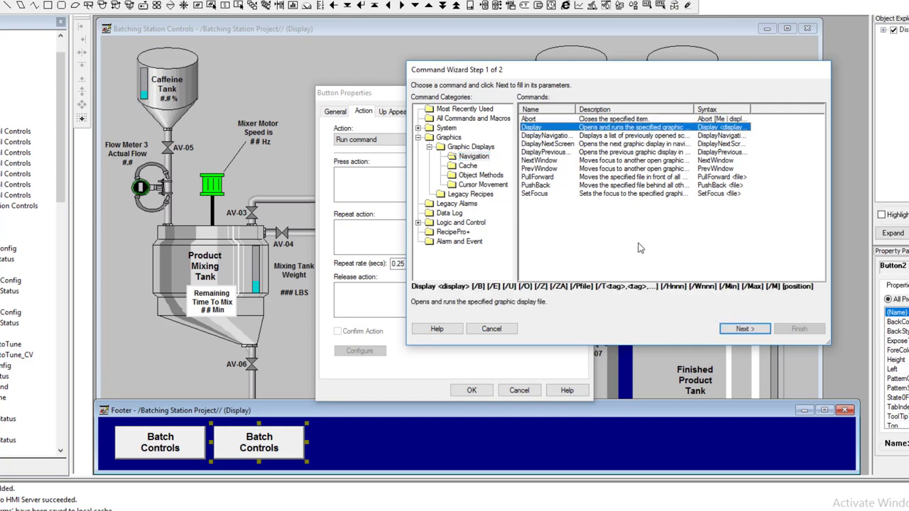
pyautogui.click(738, 330)
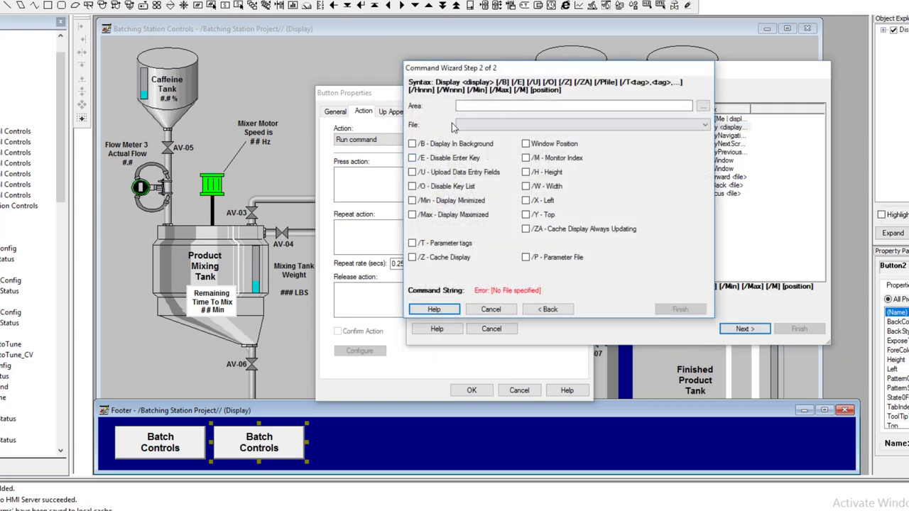
pyautogui.click(676, 125)
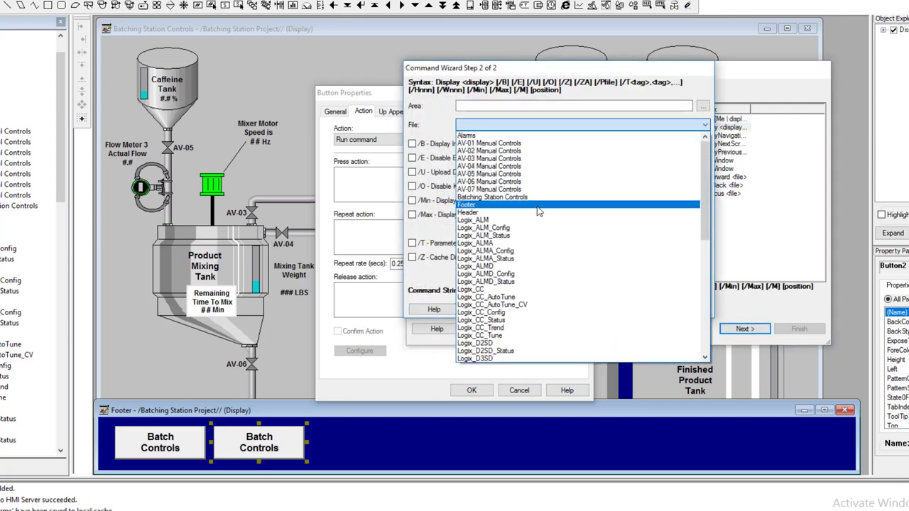
pyautogui.click(476, 135)
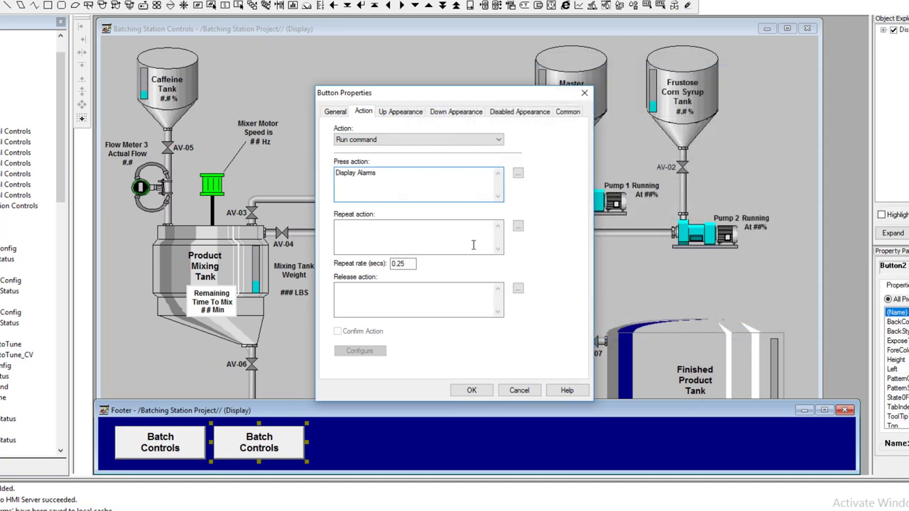
pyautogui.click(472, 390)
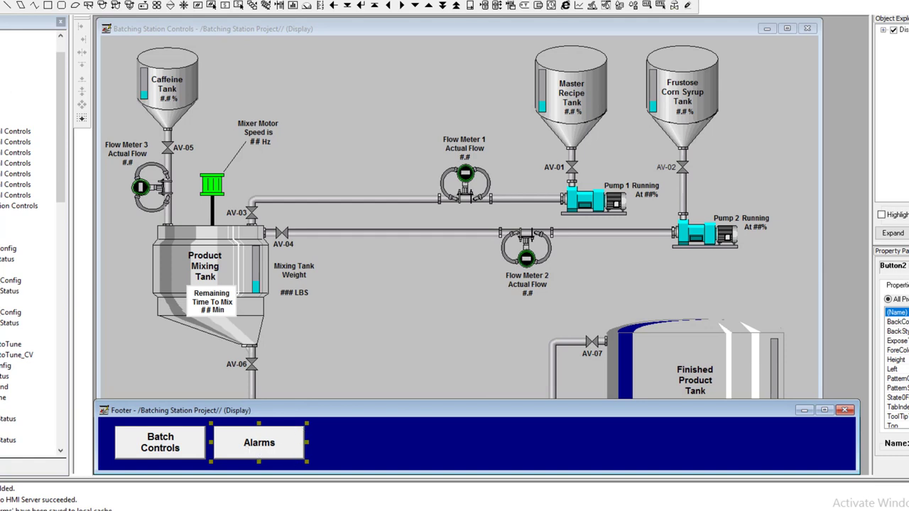
pyautogui.hotkey('ctrl', 's')
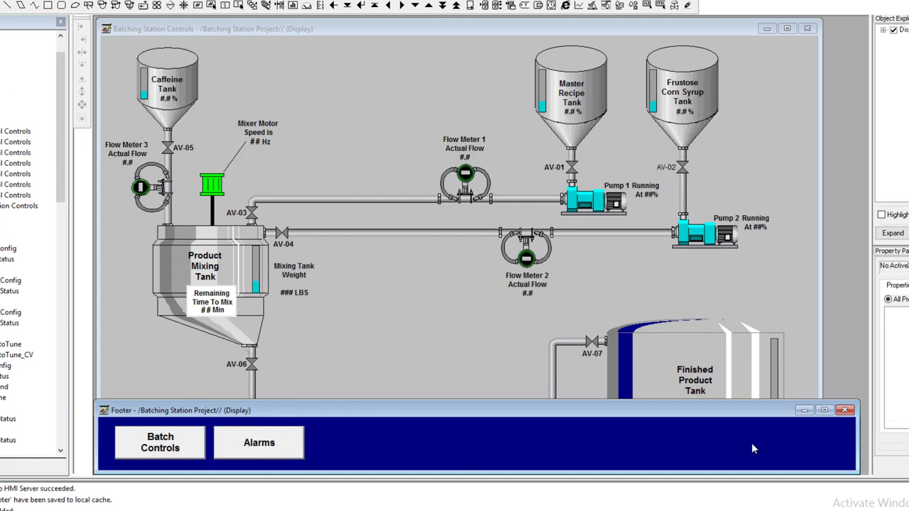
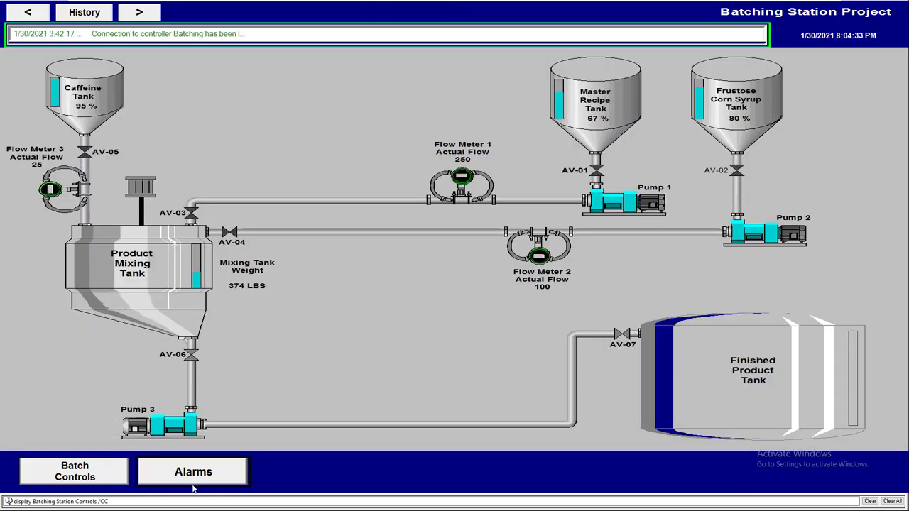
# Step: Test the footer buttons in the running client by opening the Alarms display and returning to the Batch Controls display
pyautogui.click(209, 475)
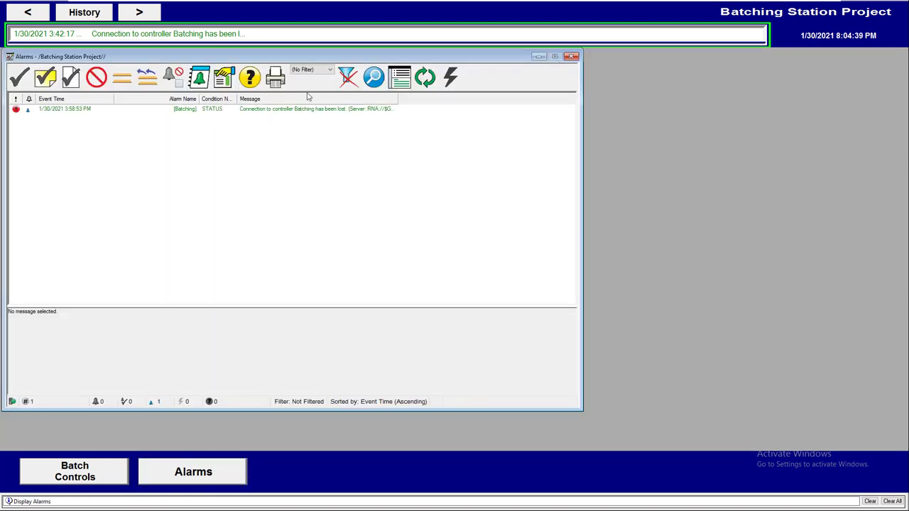
pyautogui.click(91, 472)
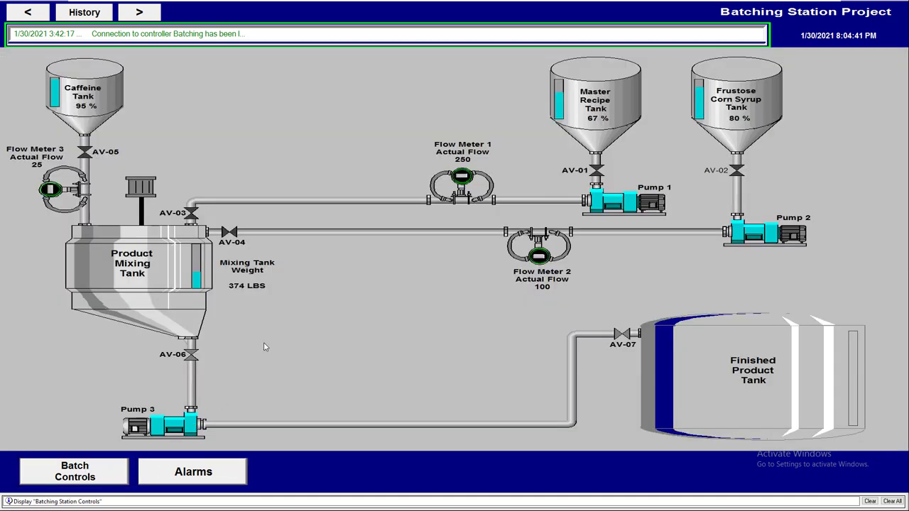
# Step: Switch back to FactoryTalk View Studio and open the Alarms display for editing
pyautogui.press('super')
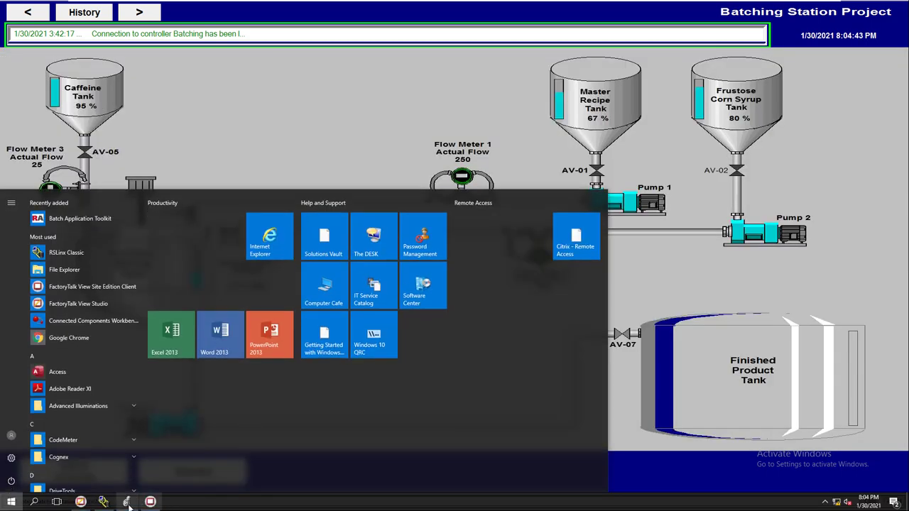
pyautogui.moveTo(81, 502)
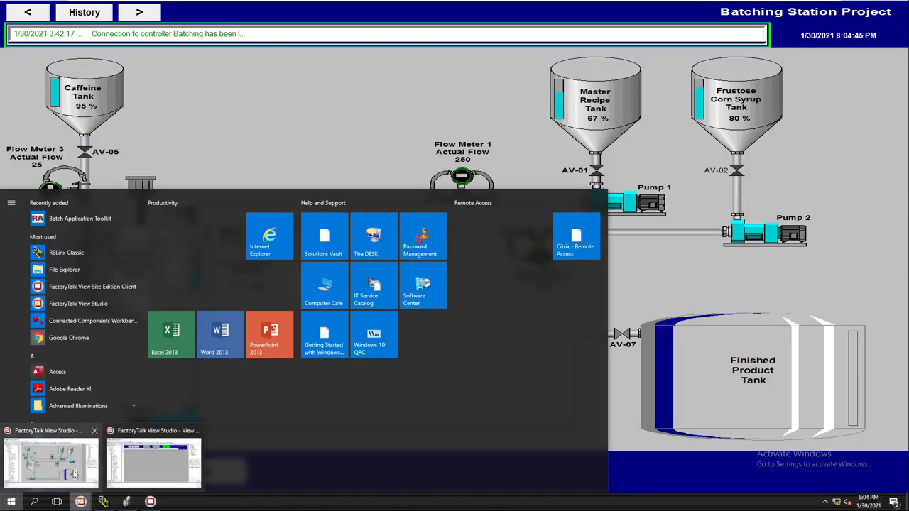
pyautogui.click(339, 188)
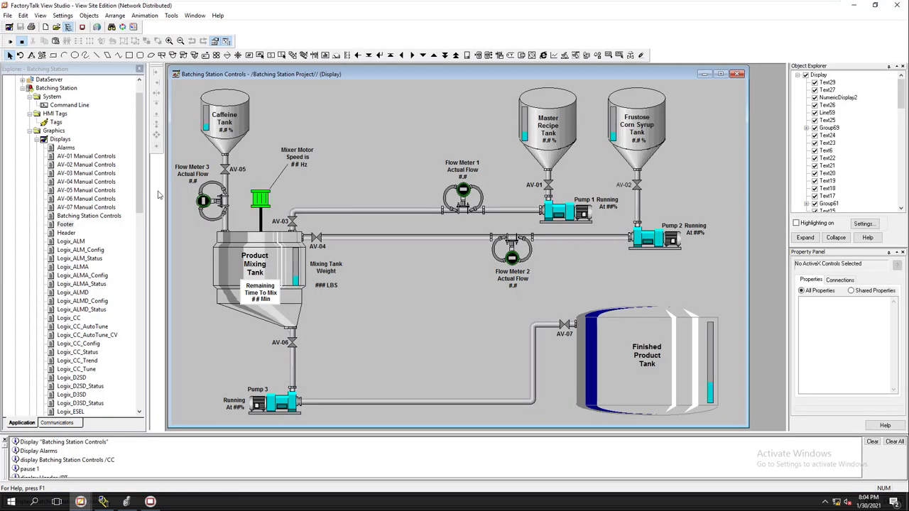
pyautogui.doubleClick(73, 148)
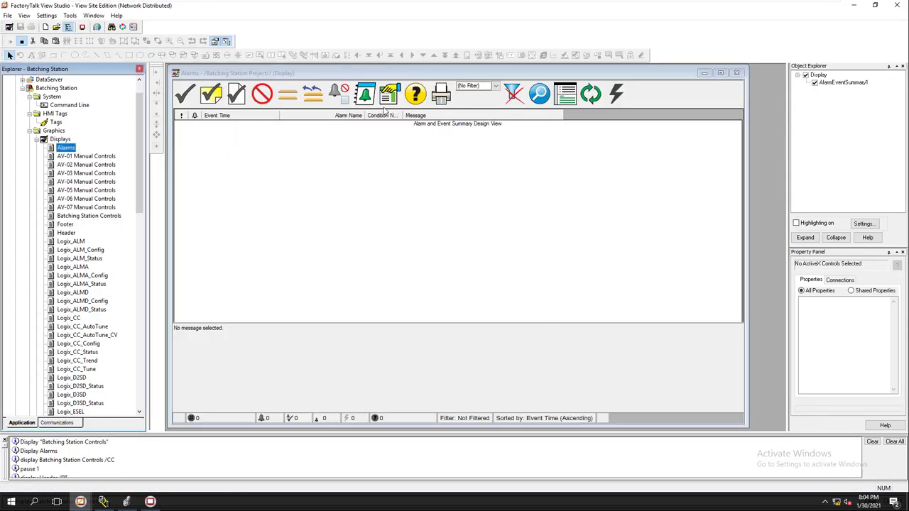
# Step: In the Alarms display settings, disable System Menu and Minimize Button, enable Size to Main Window at Runtime and Allow Display to be Resized, and save
pyautogui.click(654, 426)
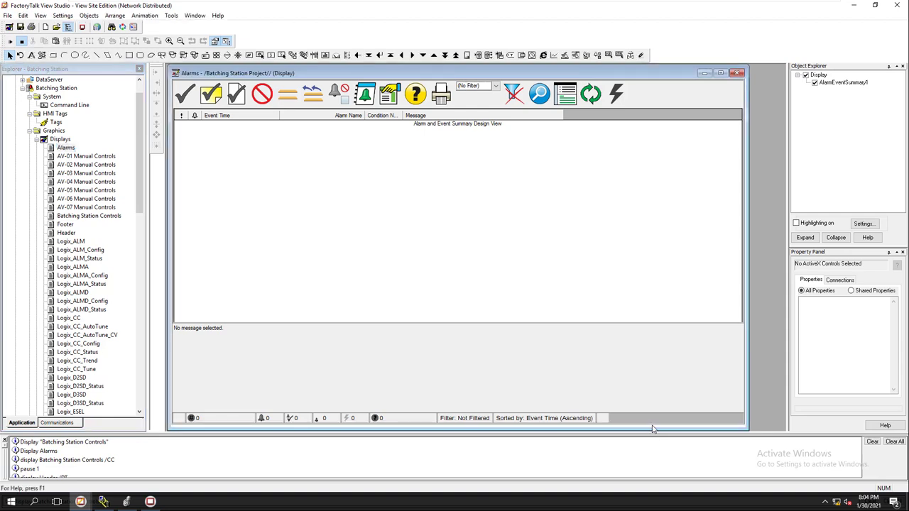
pyautogui.rightClick(653, 429)
pyautogui.click(682, 248)
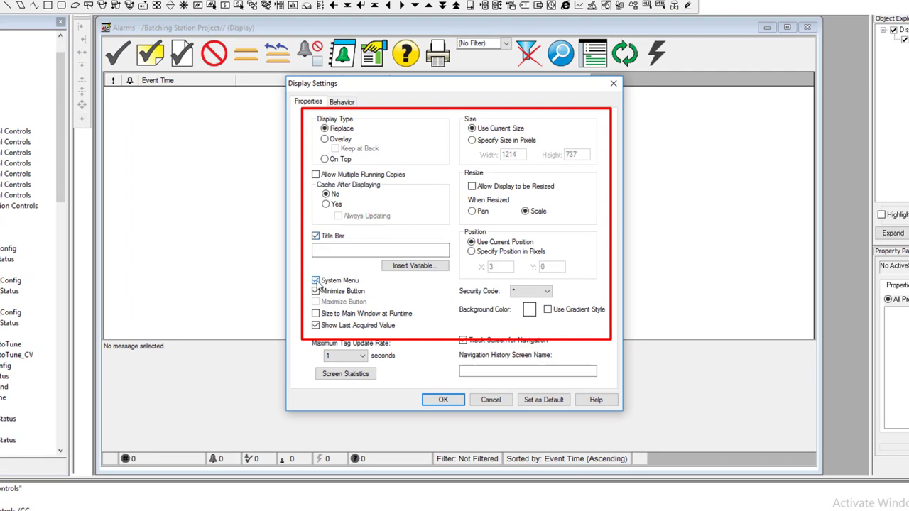
pyautogui.click(317, 281)
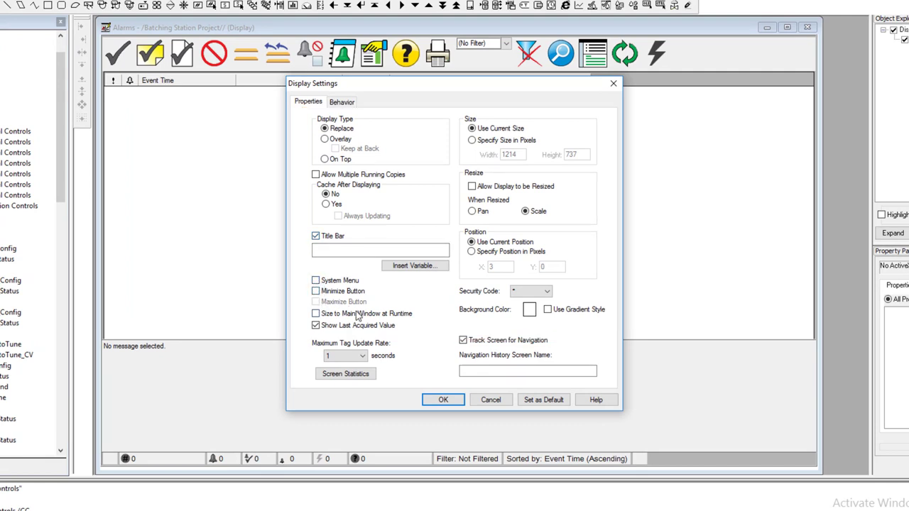
pyautogui.click(315, 315)
pyautogui.click(473, 188)
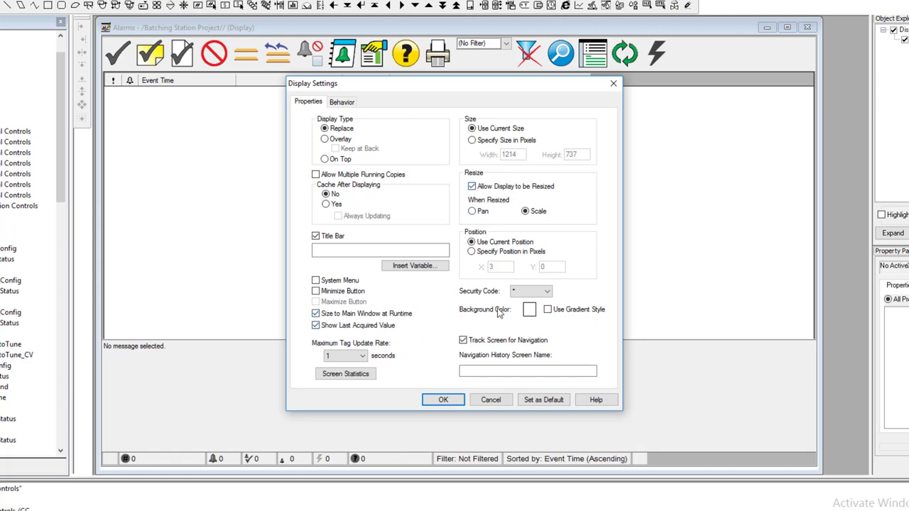
pyautogui.click(440, 400)
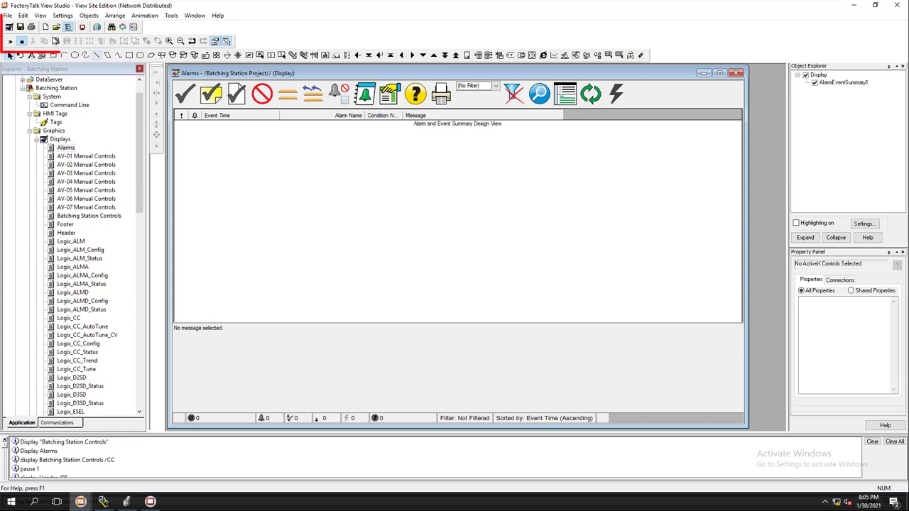
pyautogui.hotkey('ctrl', 's')
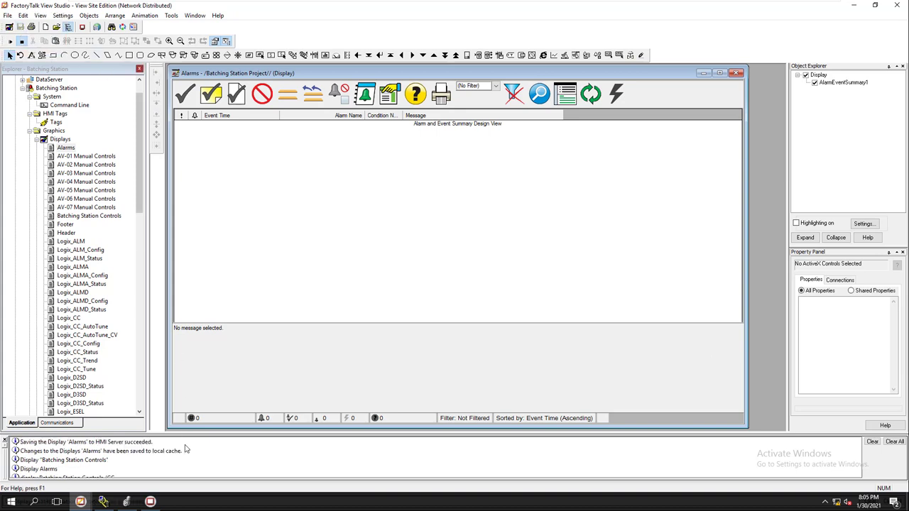
# Step: Switch to the running FactoryTalk View SE client and open the Alarms display to check its size
pyautogui.click(150, 501)
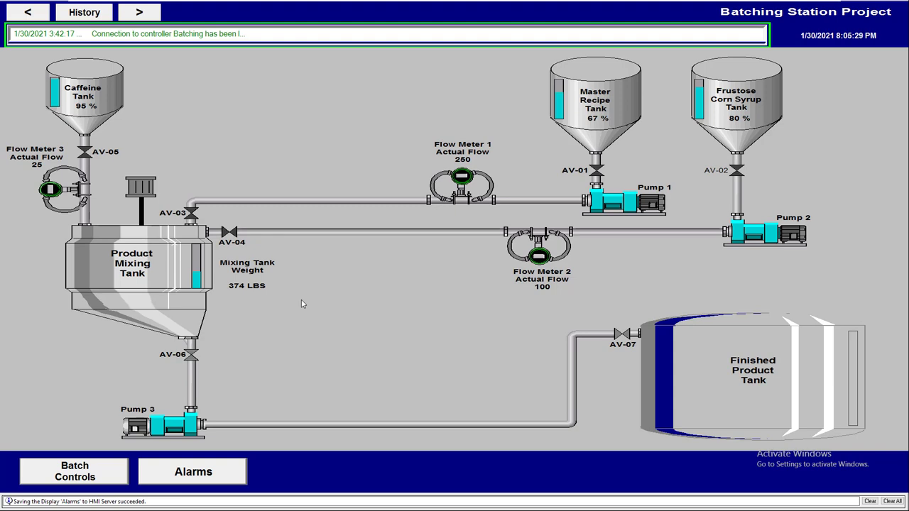
pyautogui.click(221, 475)
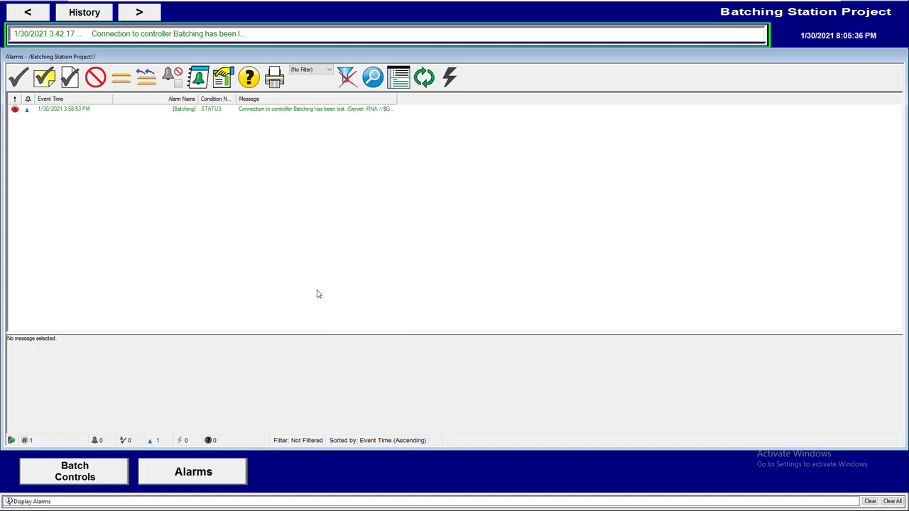
# Step: Return to FactoryTalk View Studio and open the properties of the alarm and event summary object in the Alarms display
pyautogui.press('super')
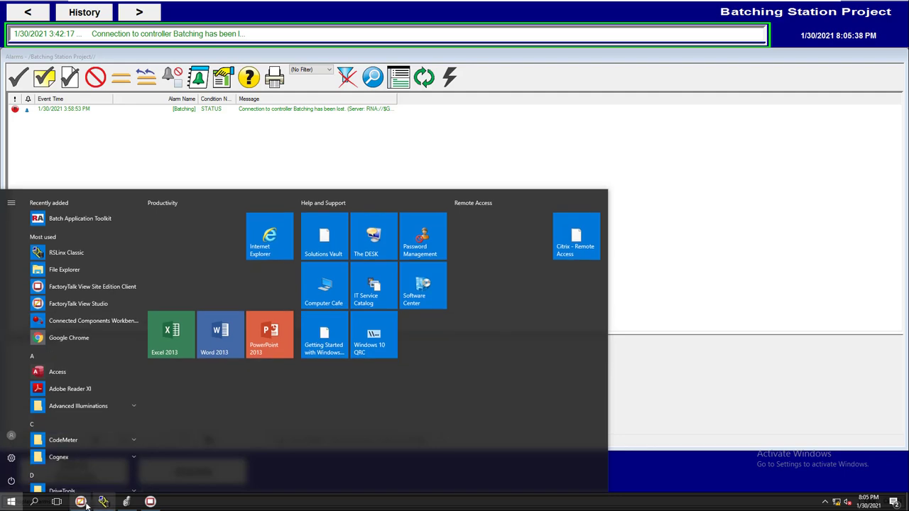
pyautogui.moveTo(80, 501)
pyautogui.click(52, 483)
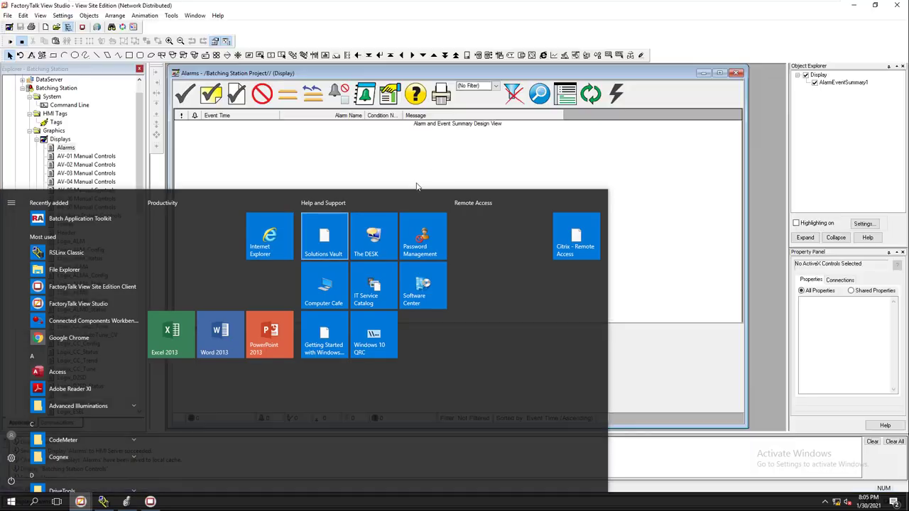
pyautogui.rightClick(458, 169)
pyautogui.click(480, 172)
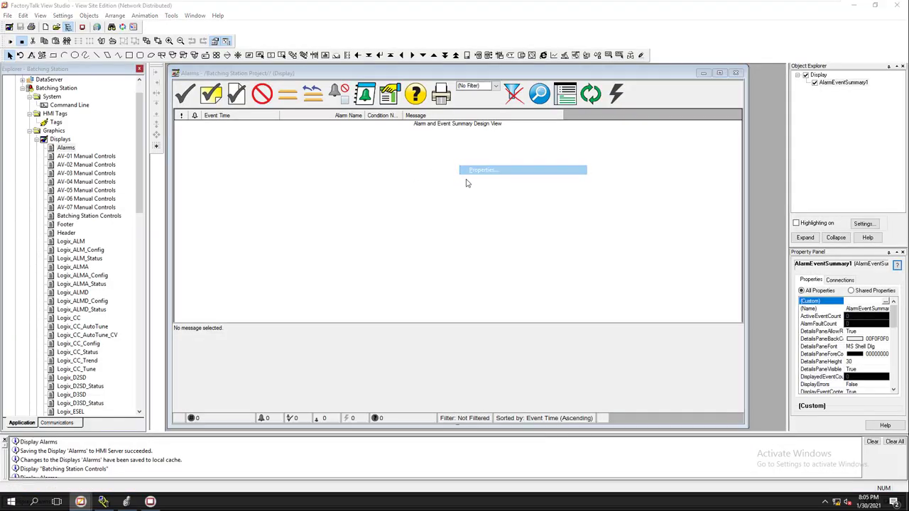
# Step: Set the alarm summary's column headings font to Microsoft Sans Serif, Regular, size 12
pyautogui.moveTo(216, 9); pyautogui.dragTo(514, 126)
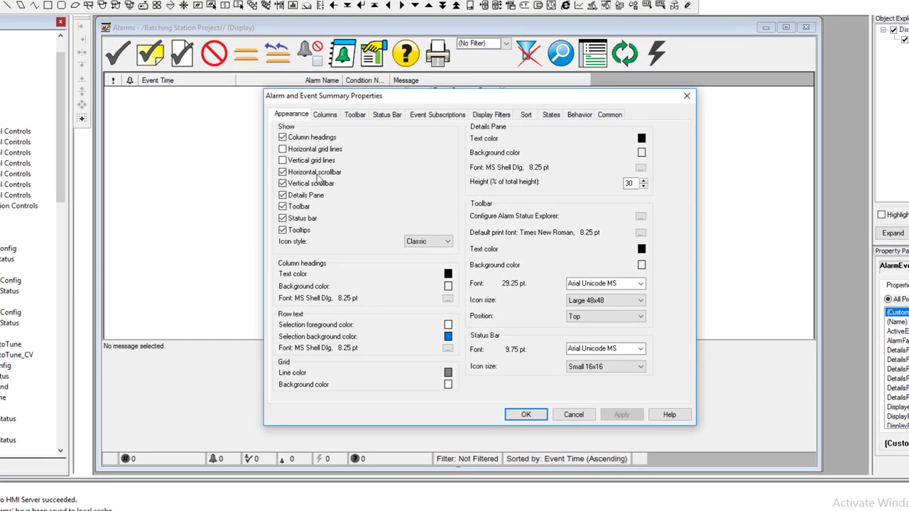
pyautogui.moveTo(376, 94); pyautogui.dragTo(378, 126)
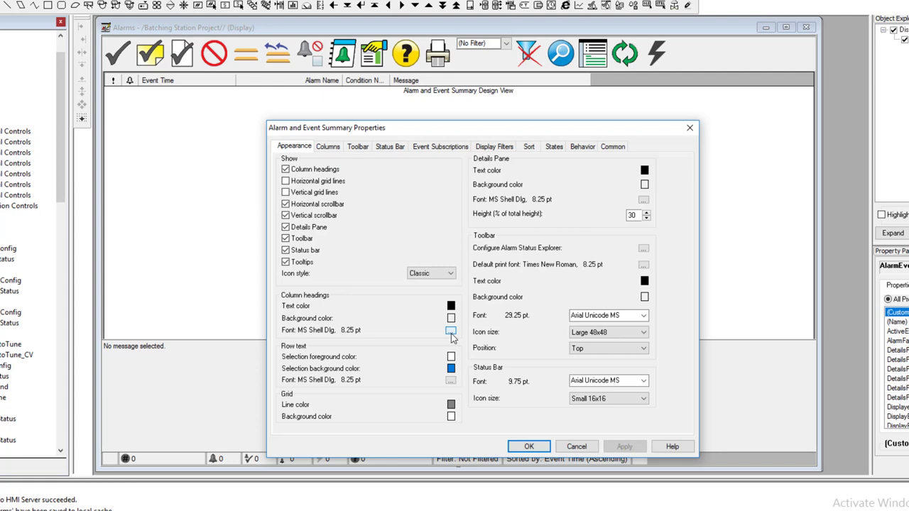
pyautogui.click(451, 332)
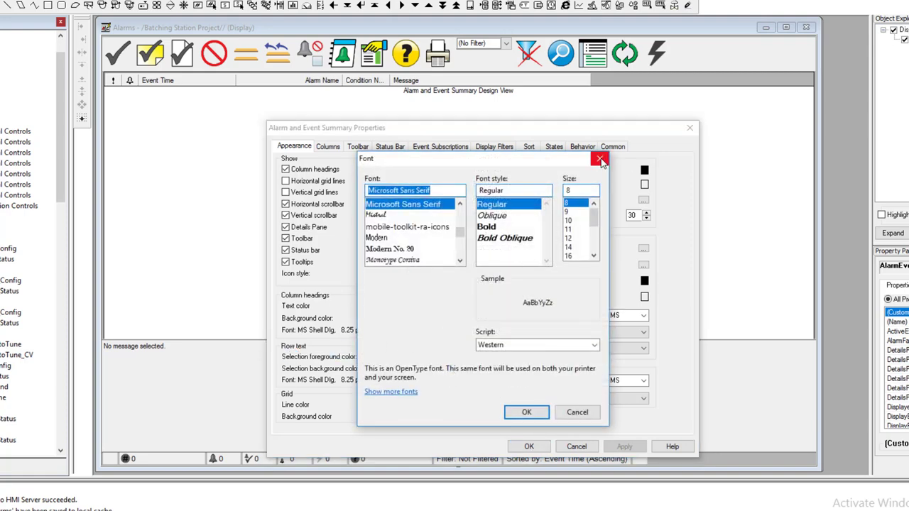
pyautogui.click(600, 162)
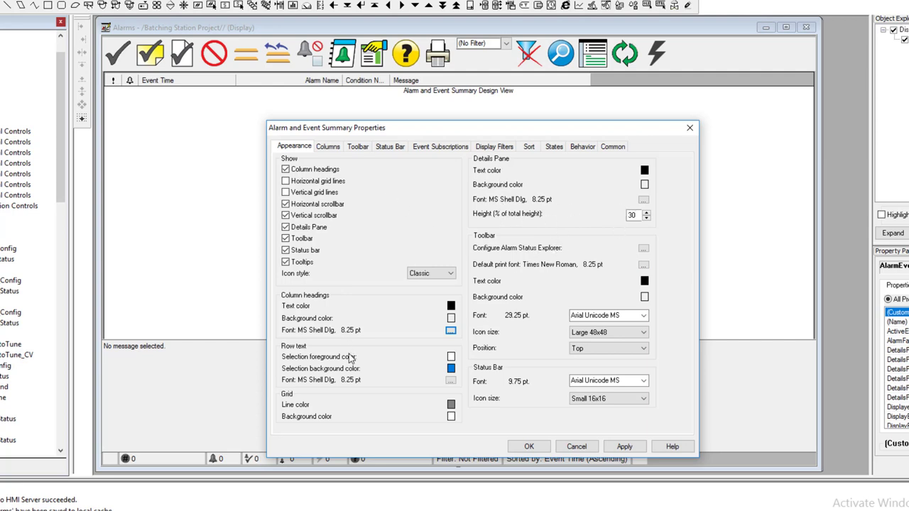
pyautogui.click(450, 331)
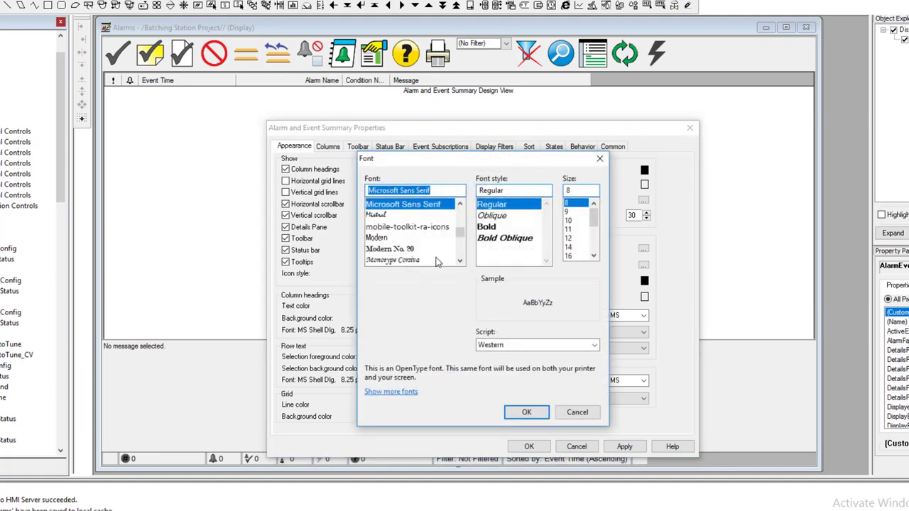
pyautogui.click(569, 238)
pyautogui.click(527, 412)
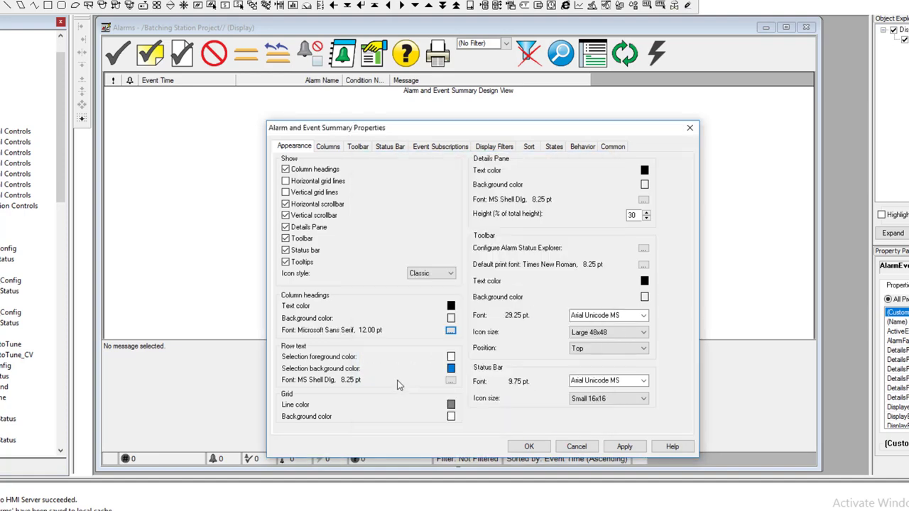
# Step: Set the alarm summary's row text font to Microsoft Sans Serif, size 12, and apply the changes
pyautogui.click(451, 380)
pyautogui.click(568, 238)
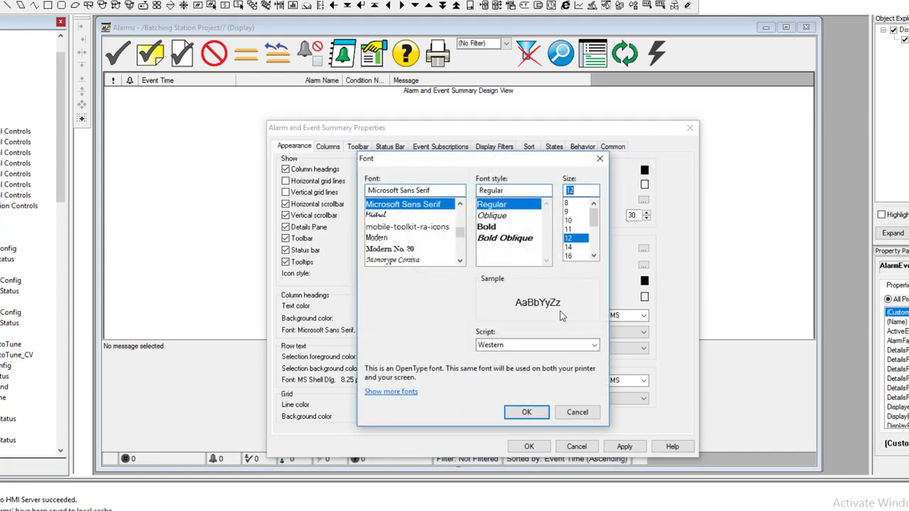
pyautogui.click(527, 412)
pyautogui.click(623, 447)
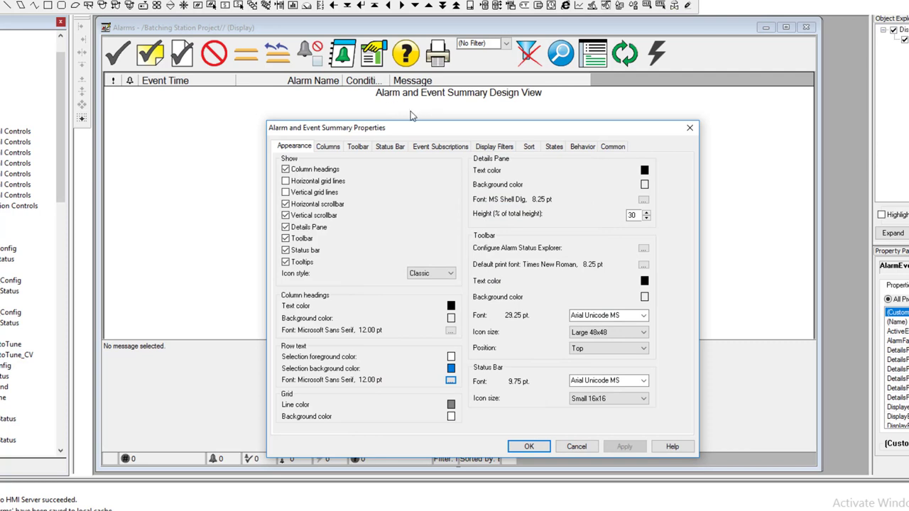
# Step: Reduce the alarm summary's column headings font to size 8 and apply the change
pyautogui.click(450, 331)
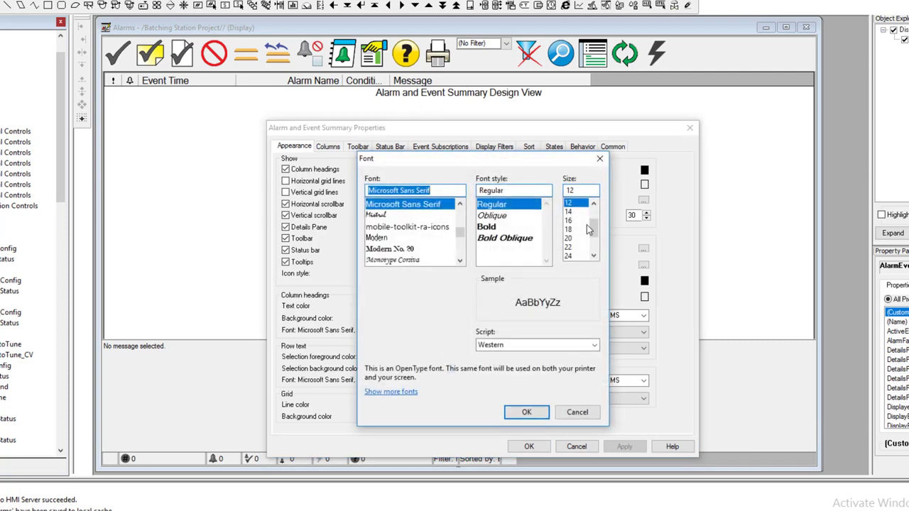
pyautogui.moveTo(597, 229); pyautogui.dragTo(596, 209)
pyautogui.click(568, 204)
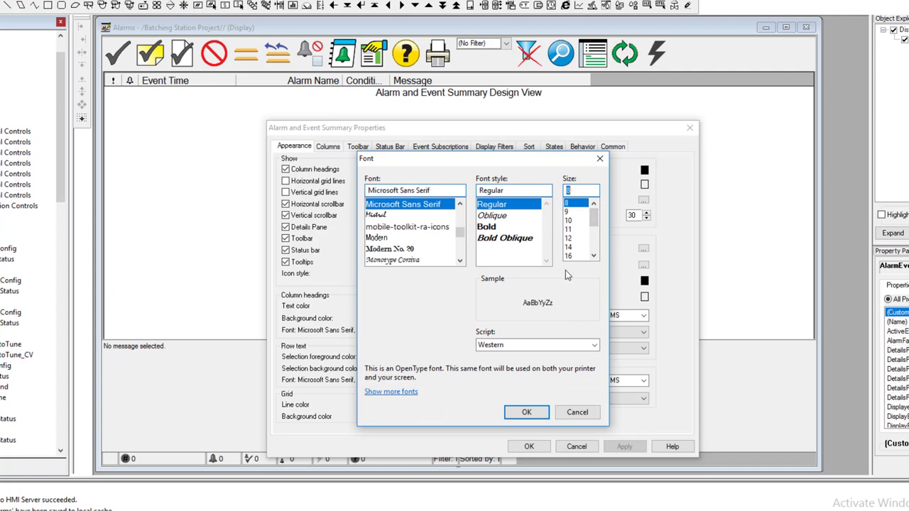
pyautogui.click(526, 413)
pyautogui.click(624, 446)
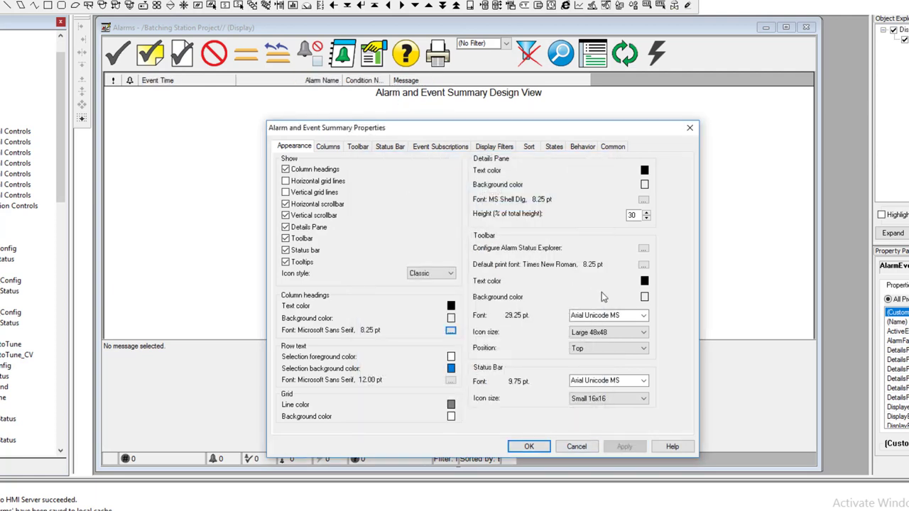
# Step: Set the column headings font to Microsoft Sans Serif, size 10, accept the alarm summary properties, and save the Alarms display
pyautogui.click(450, 331)
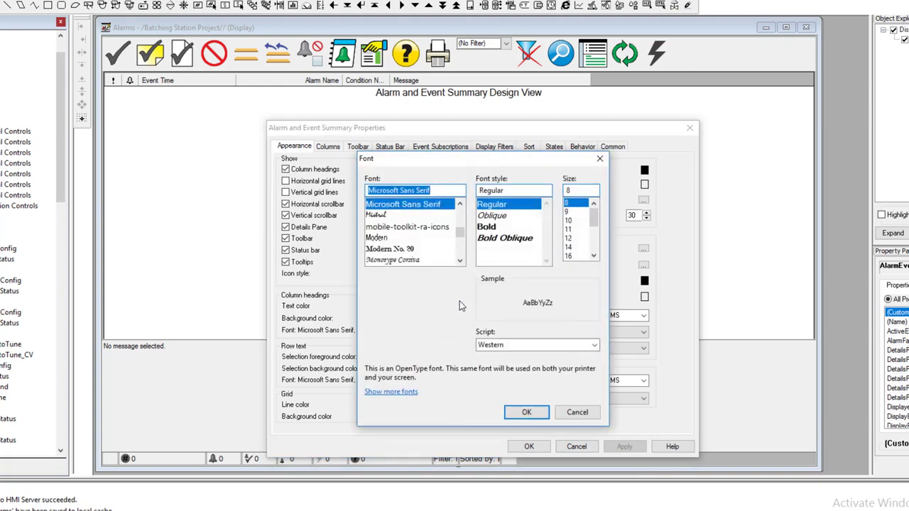
pyautogui.click(569, 220)
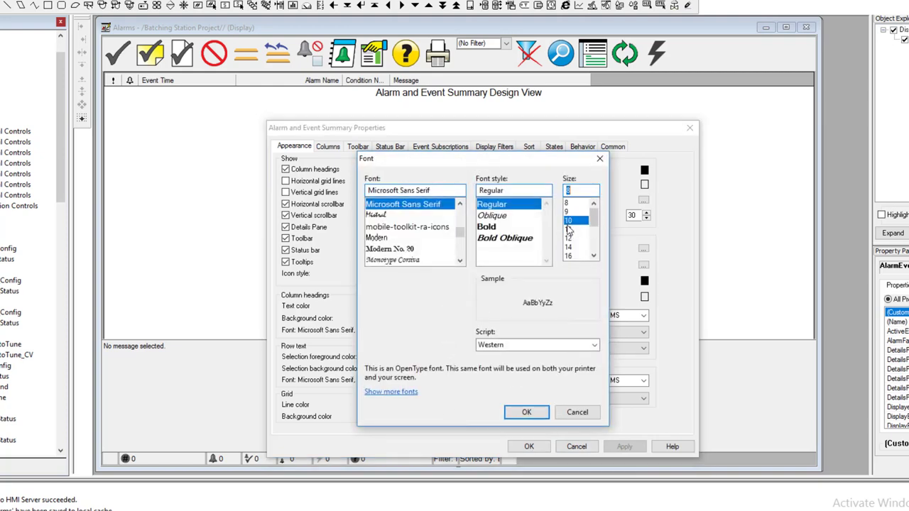
pyautogui.click(526, 412)
pyautogui.click(624, 447)
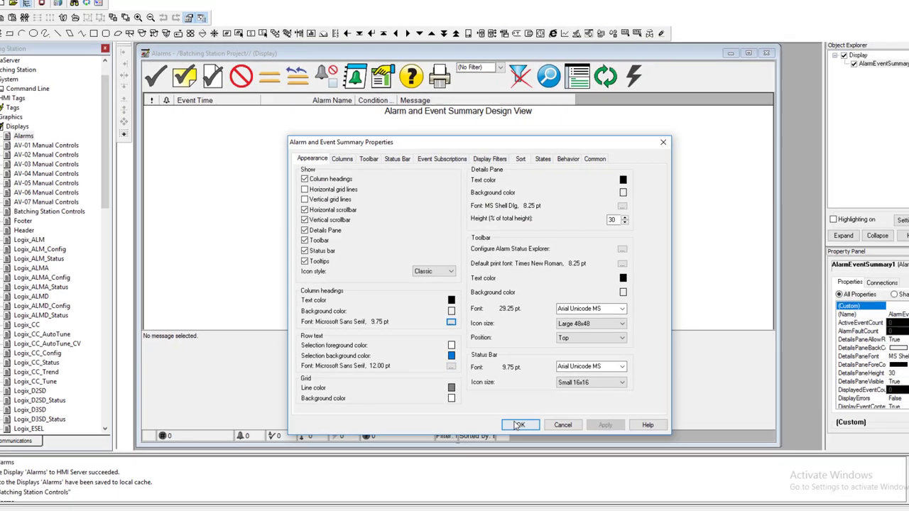
pyautogui.press('Return')
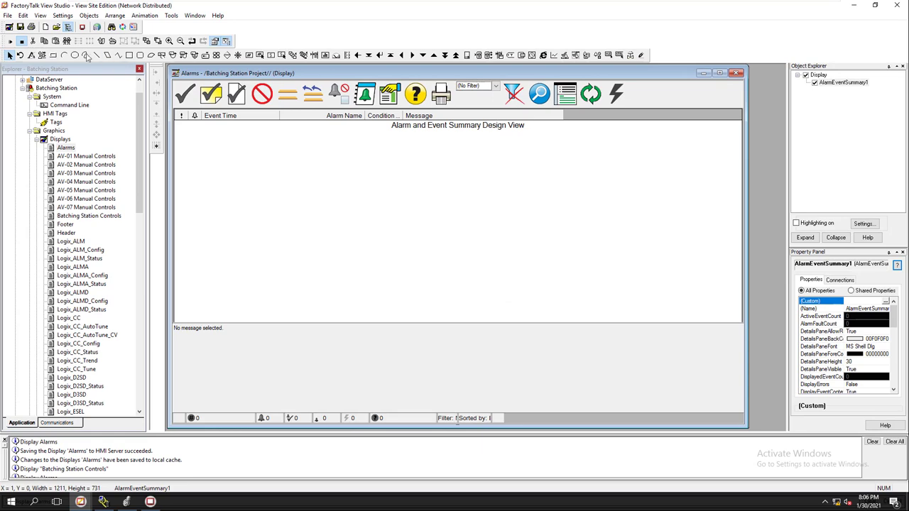
pyautogui.click(19, 26)
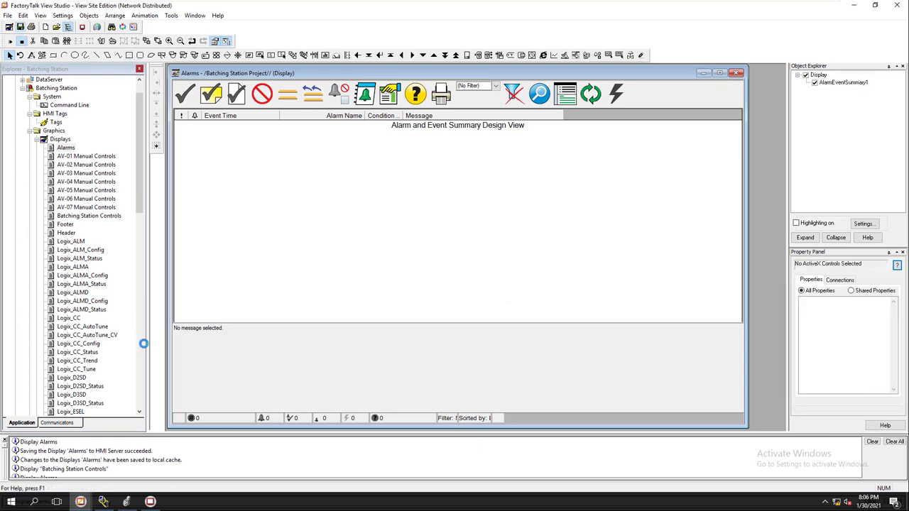
# Step: Switch to the running FactoryTalk View SE client and reload the Alarms display to check its fonts, finishing on the batch controls display
pyautogui.click(150, 502)
pyautogui.click(74, 472)
pyautogui.click(168, 482)
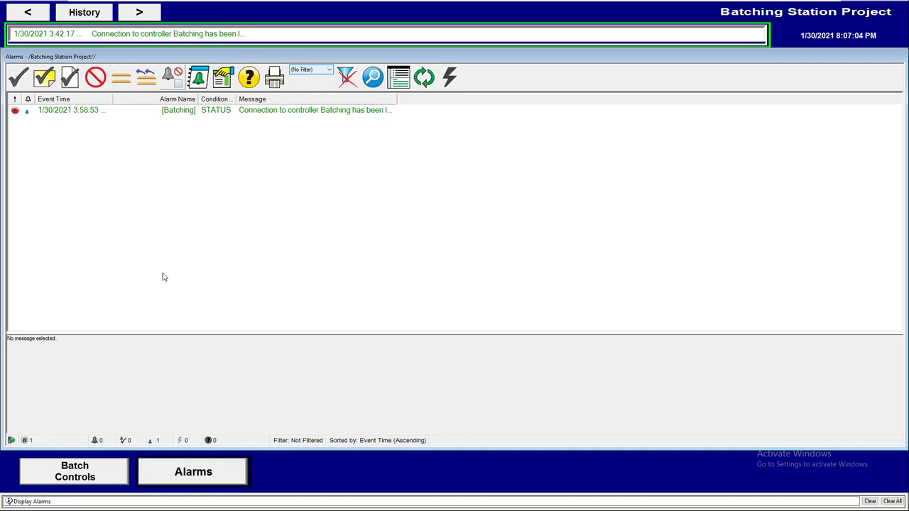
pyautogui.click(89, 473)
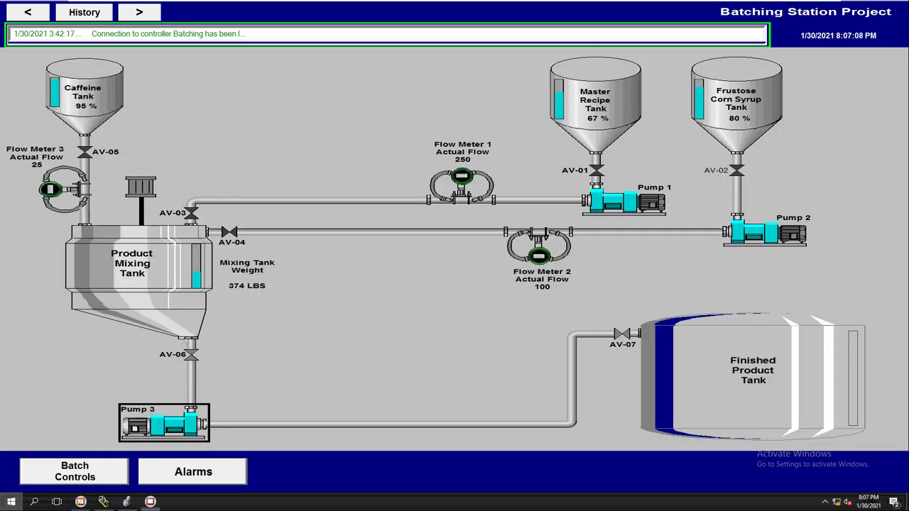
# Step: Return to FactoryTalk View Studio and disable Title Bar in the Alarms display settings
pyautogui.press('super')
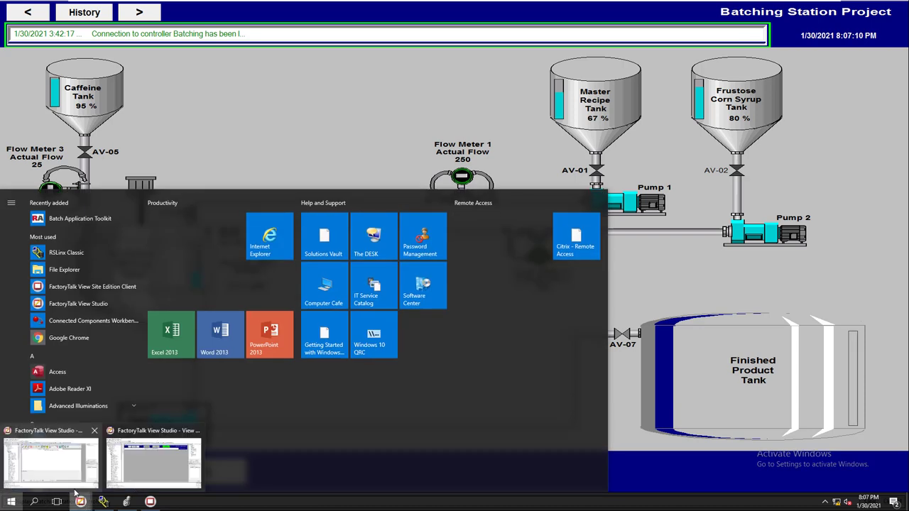
pyautogui.hotkey('alt', 'Tab')
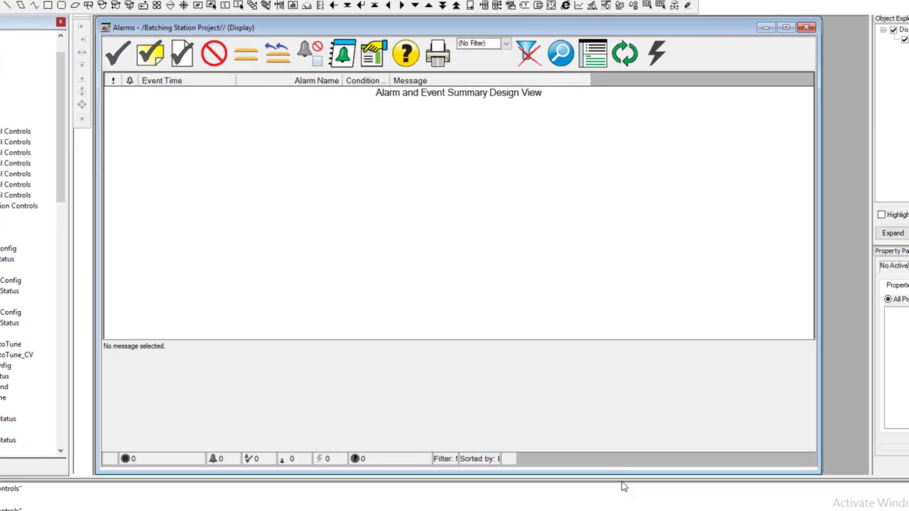
pyautogui.rightClick(622, 472)
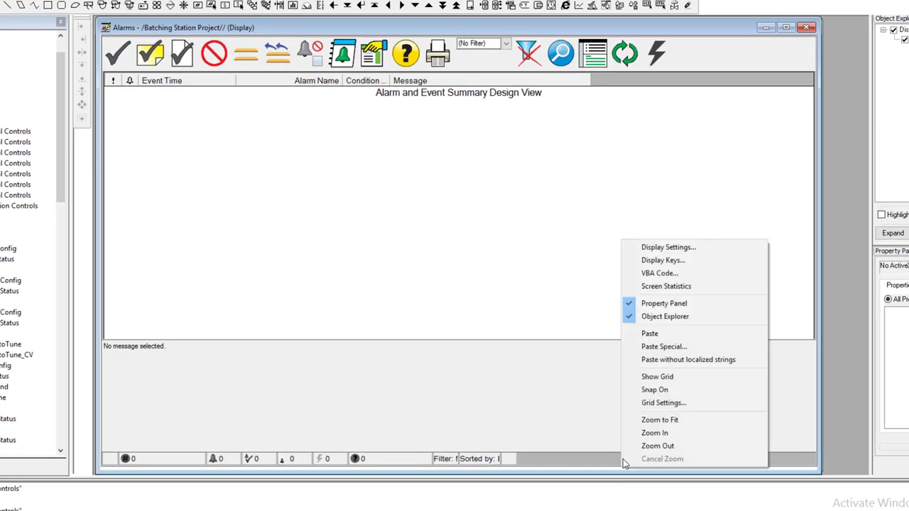
pyautogui.click(657, 189)
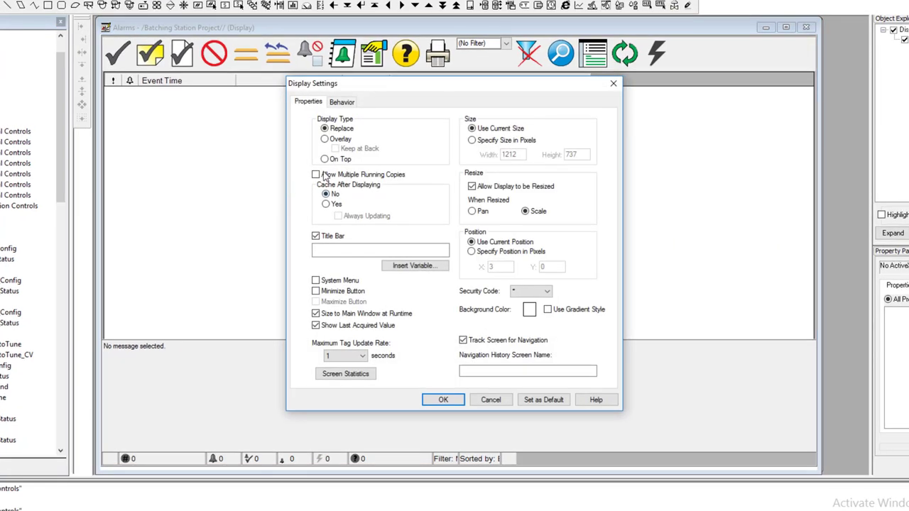
pyautogui.click(315, 236)
pyautogui.click(443, 399)
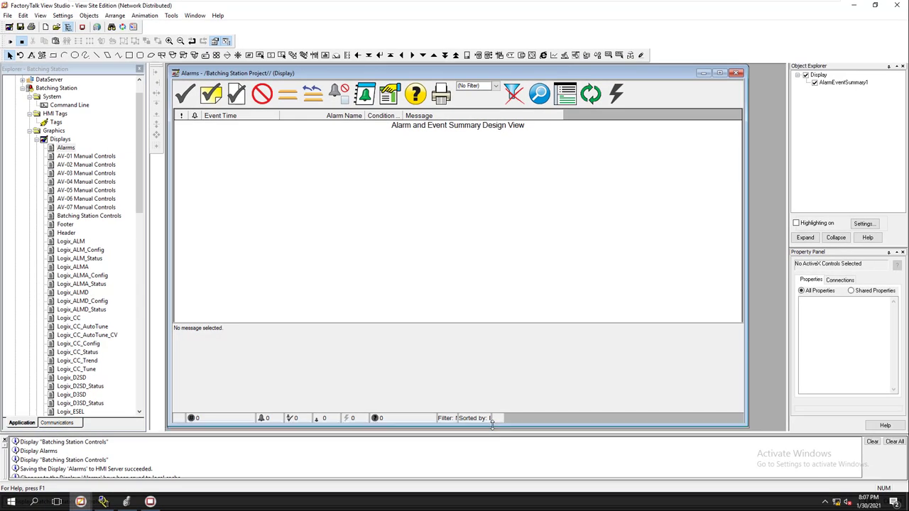
# Step: Switch to the running client and open the Alarms display to check its title bar, finishing on the batch controls display
pyautogui.click(149, 501)
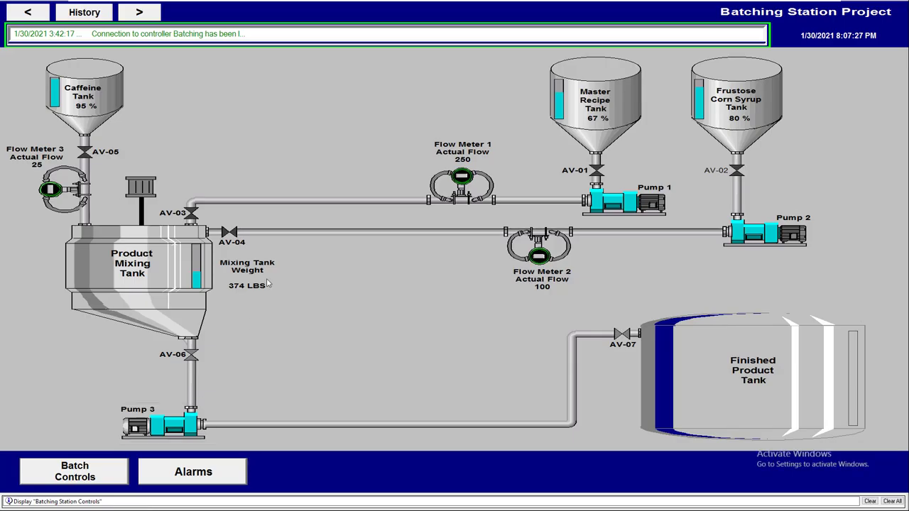
pyautogui.click(171, 485)
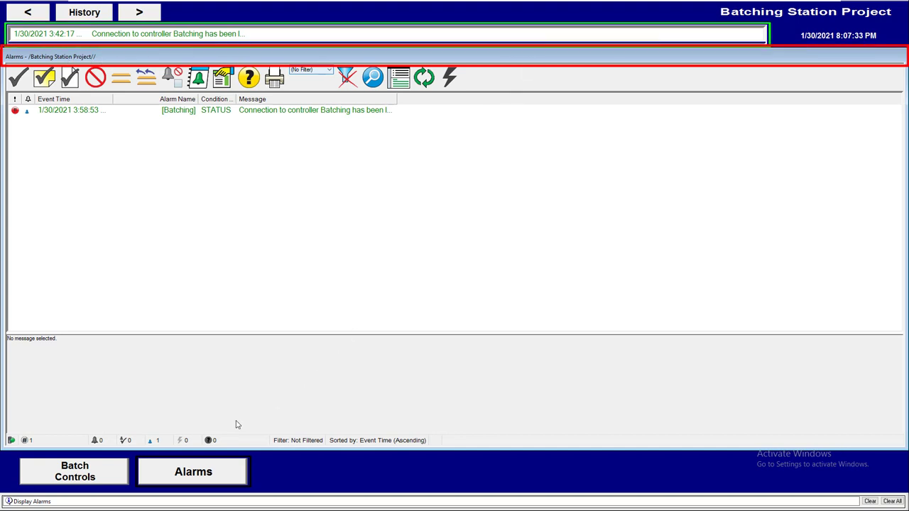
pyautogui.click(111, 474)
# Step: Switch back to FactoryTalk View Studio and save the Alarms display
pyautogui.press('super')
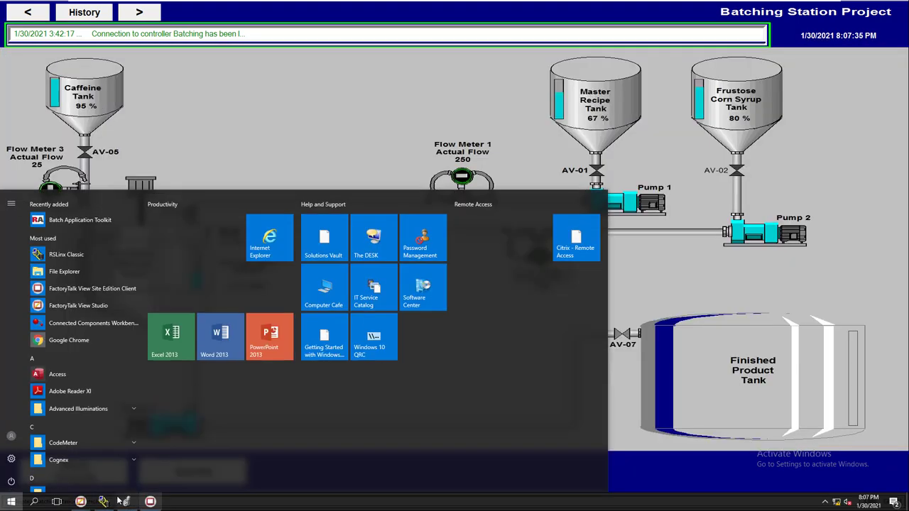
pyautogui.moveTo(80, 502)
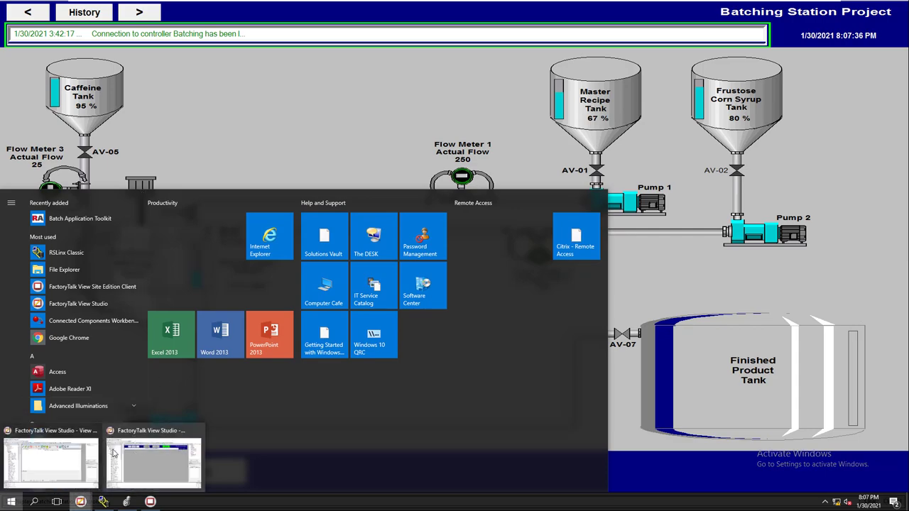
pyautogui.click(64, 467)
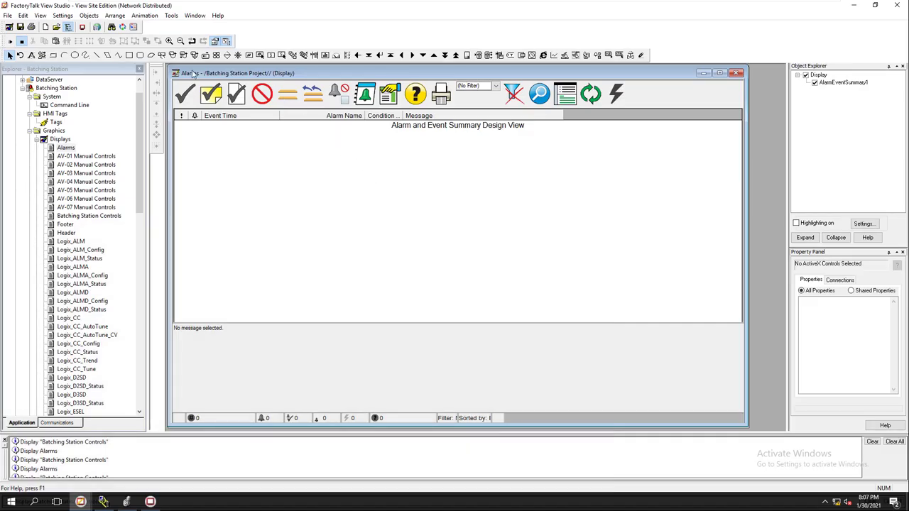
pyautogui.click(20, 27)
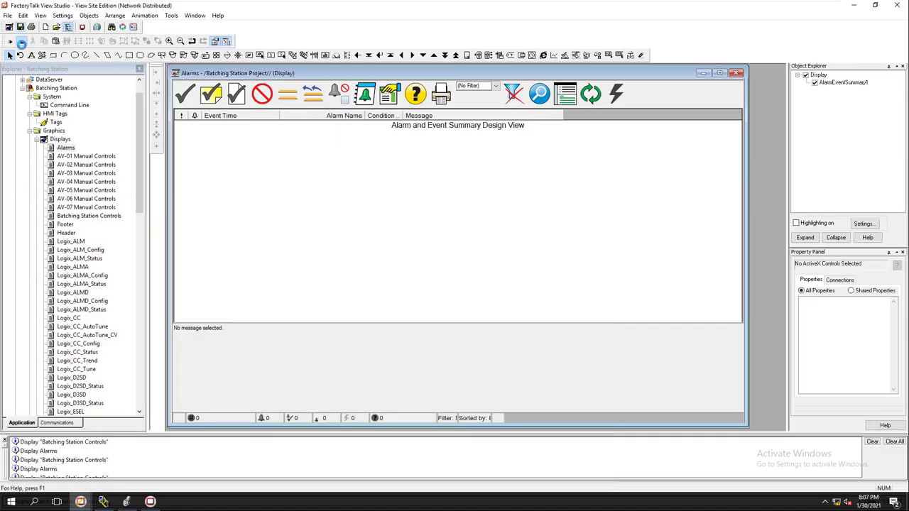
# Step: Reopen the Alarms display in the running client to examine the title bar area and the details pane text
pyautogui.click(147, 505)
pyautogui.click(172, 475)
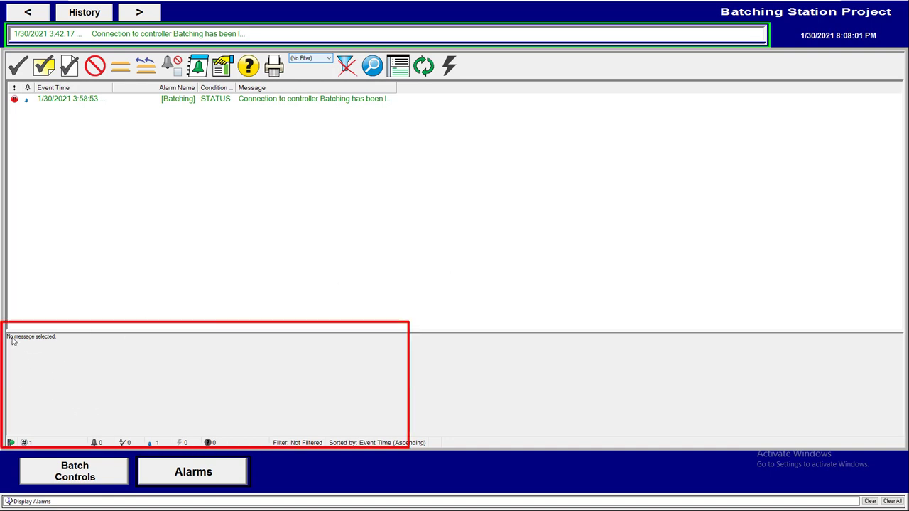
# Step: Return to FactoryTalk View Studio, set the alarm summary's details pane font to Microsoft Sans Serif size 10, and save the Alarms display
pyautogui.press('super')
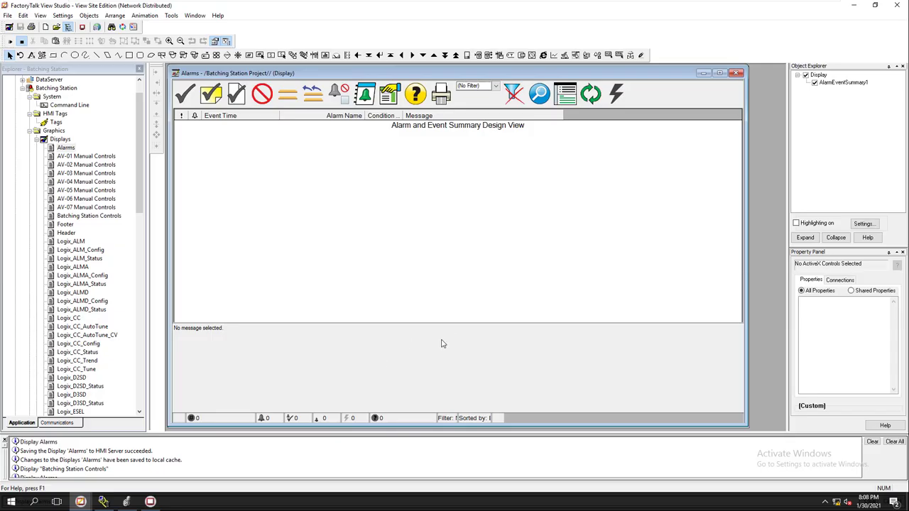
pyautogui.rightClick(442, 342)
pyautogui.click(466, 76)
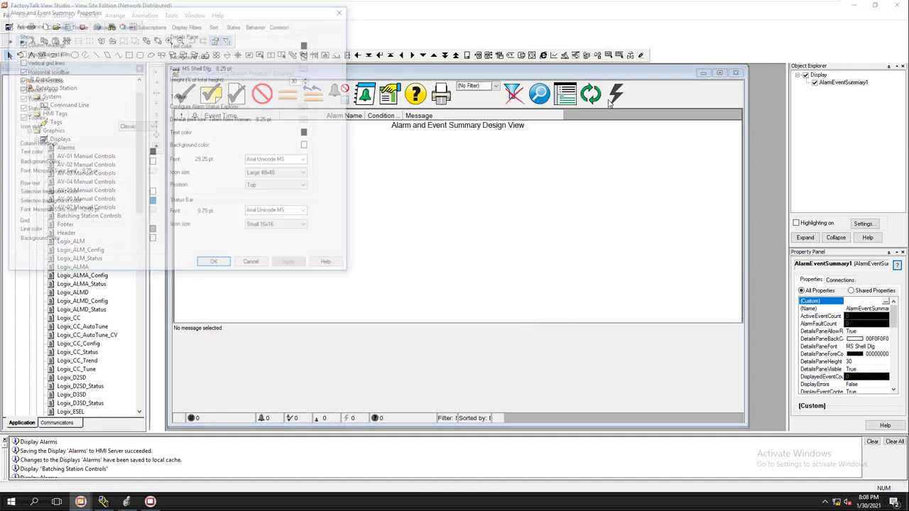
pyautogui.moveTo(255, 10); pyautogui.dragTo(538, 134)
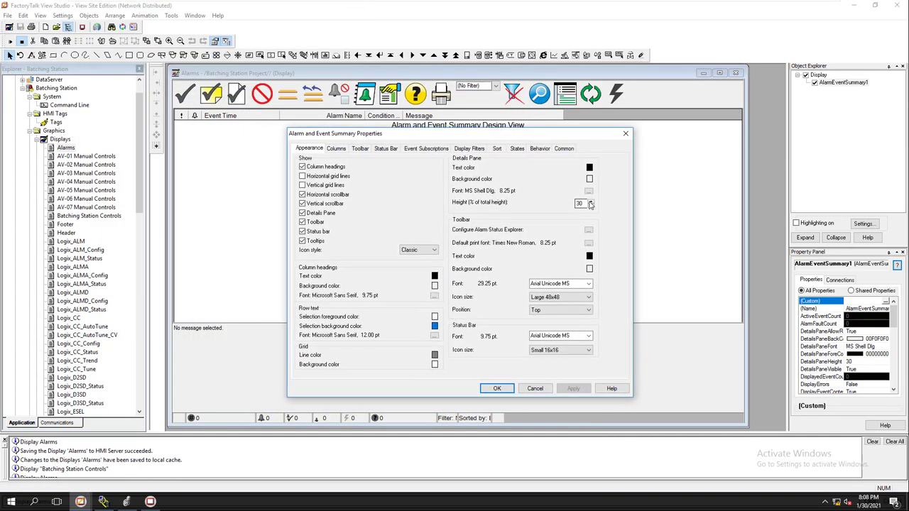
pyautogui.click(588, 191)
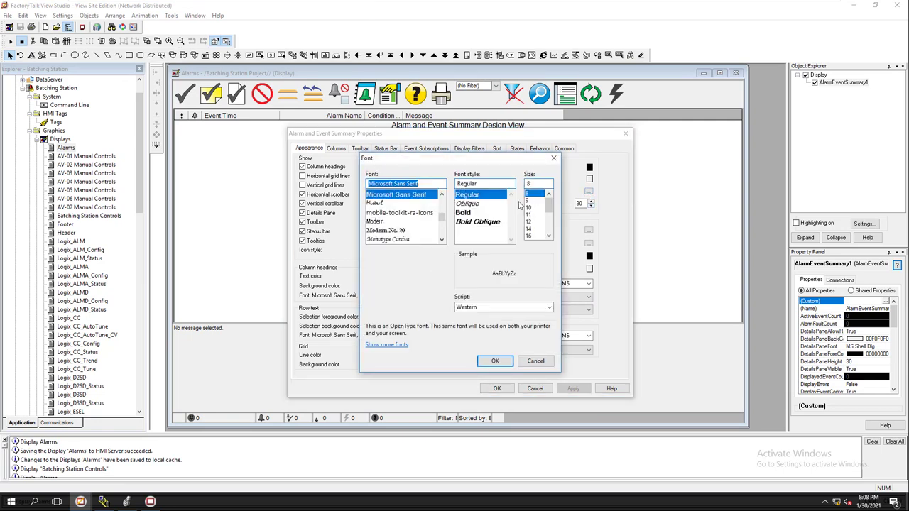
pyautogui.click(529, 208)
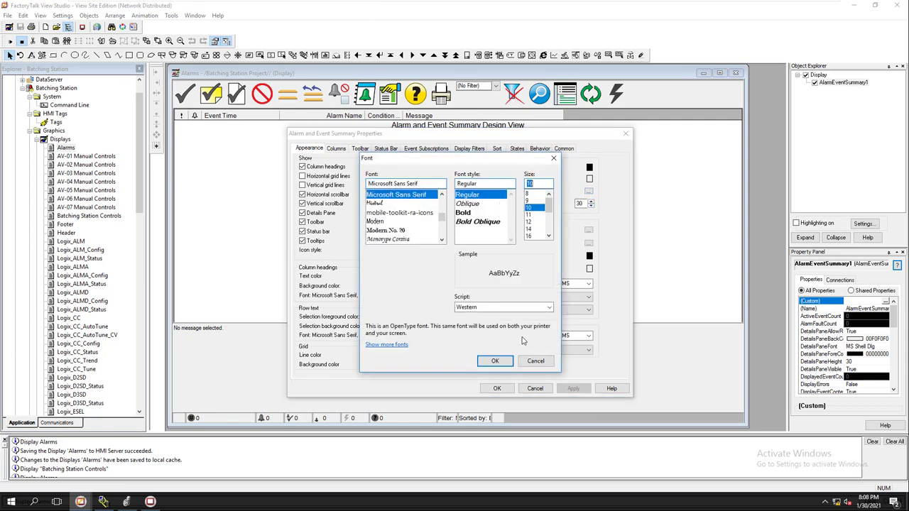
pyautogui.click(495, 361)
pyautogui.click(573, 389)
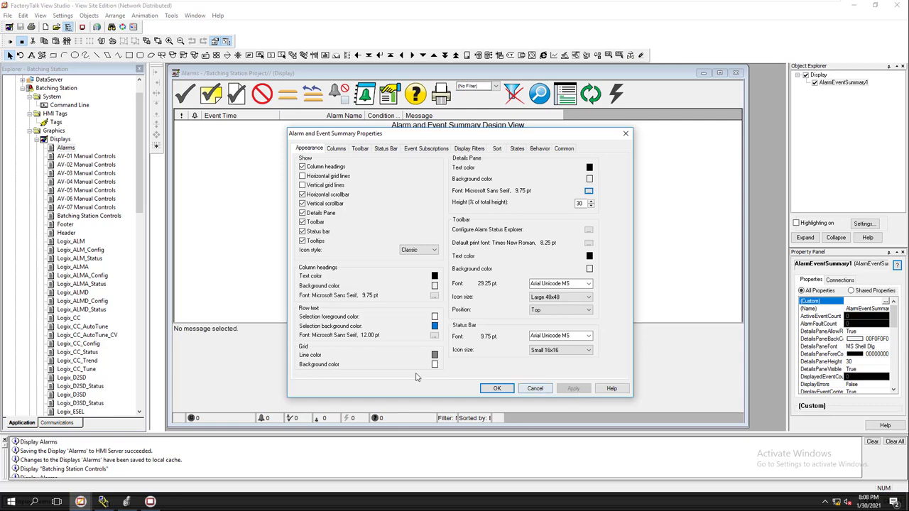
pyautogui.click(503, 392)
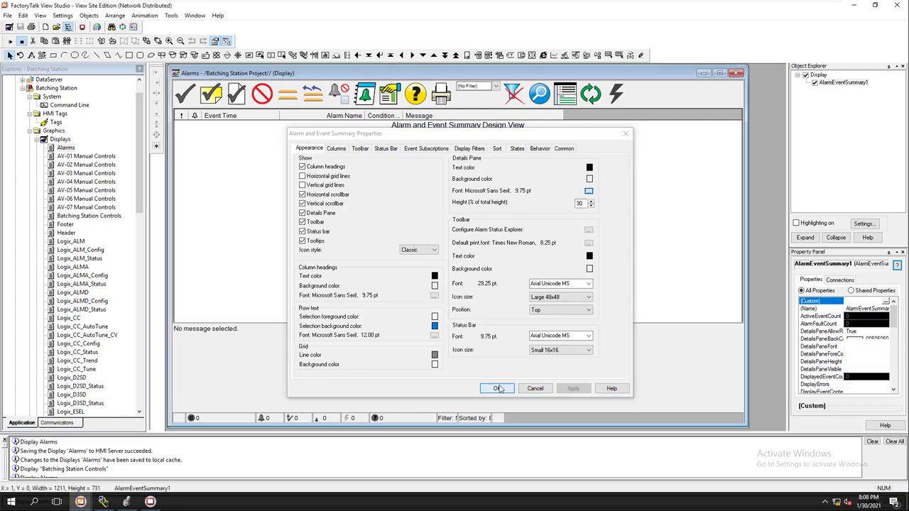
pyautogui.click(20, 26)
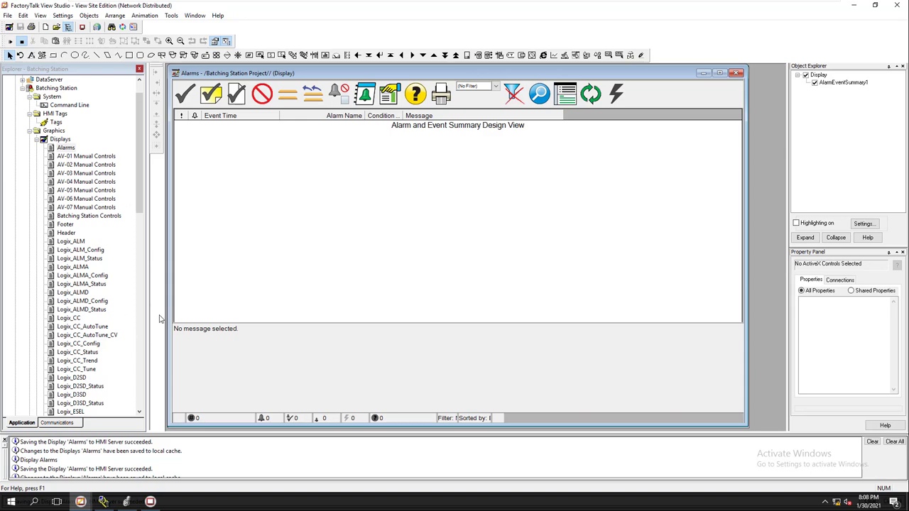
# Step: Switch to the running client, reload the Alarms display to check the details pane font, and close the client
pyautogui.click(150, 502)
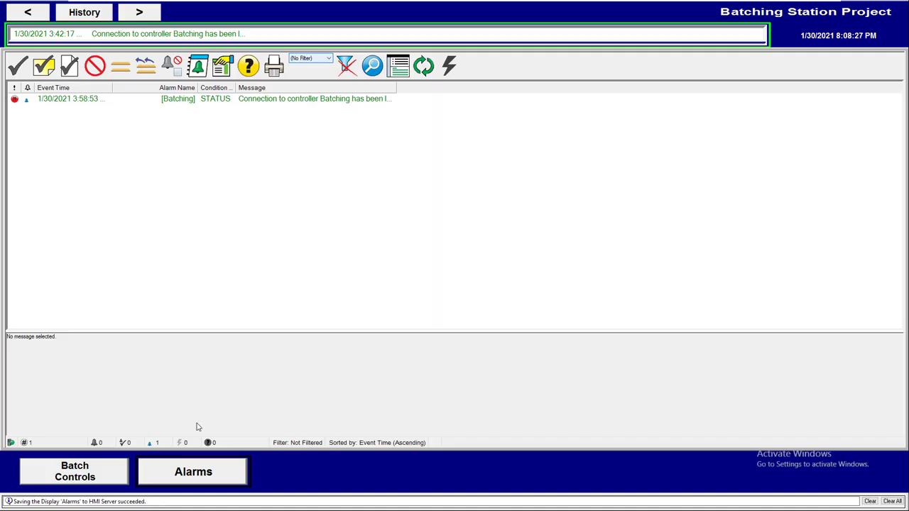
pyautogui.click(117, 481)
pyautogui.click(193, 472)
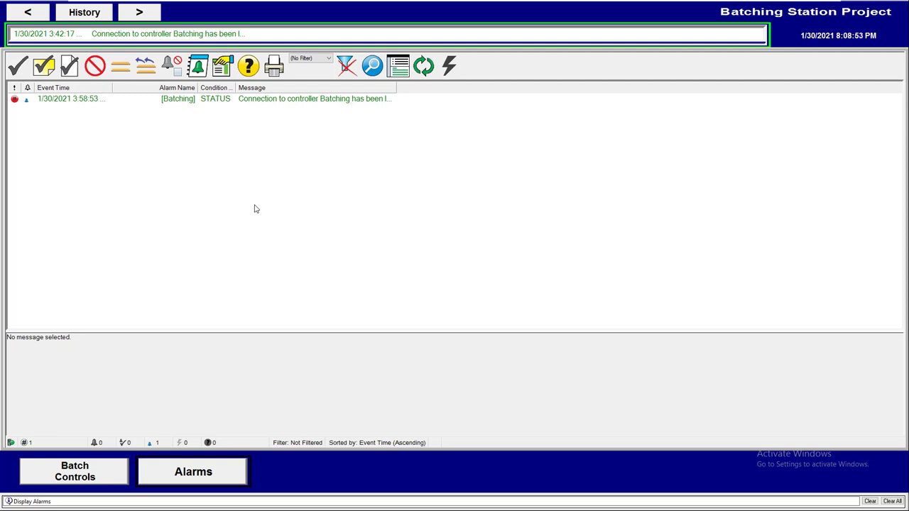
pyautogui.hotkey('alt', 'F4')
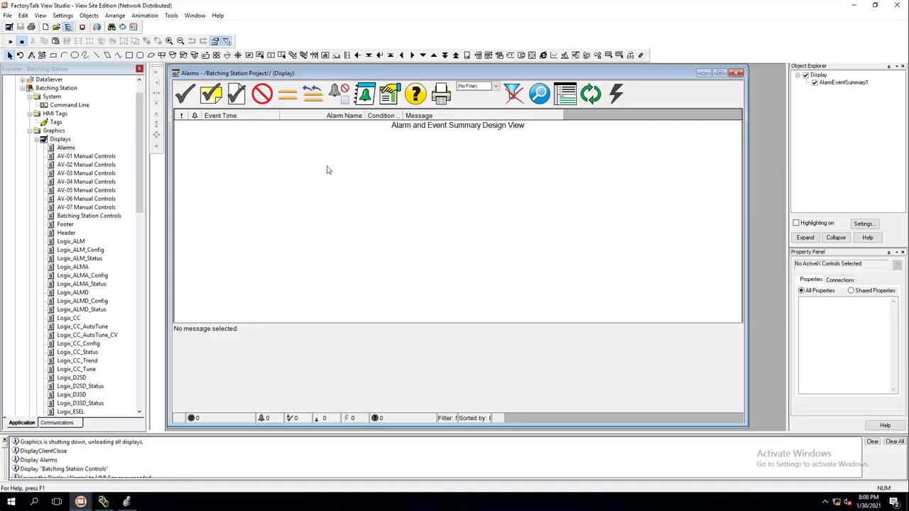
# Step: Close the Alarms display in the editor, and open the Footer display to view its navigation buttons before closing it
pyautogui.click(738, 72)
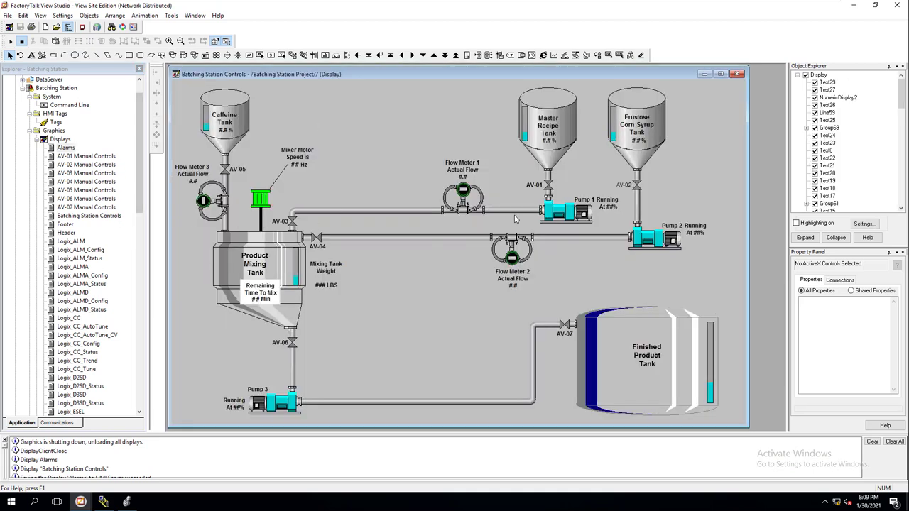
pyautogui.doubleClick(64, 226)
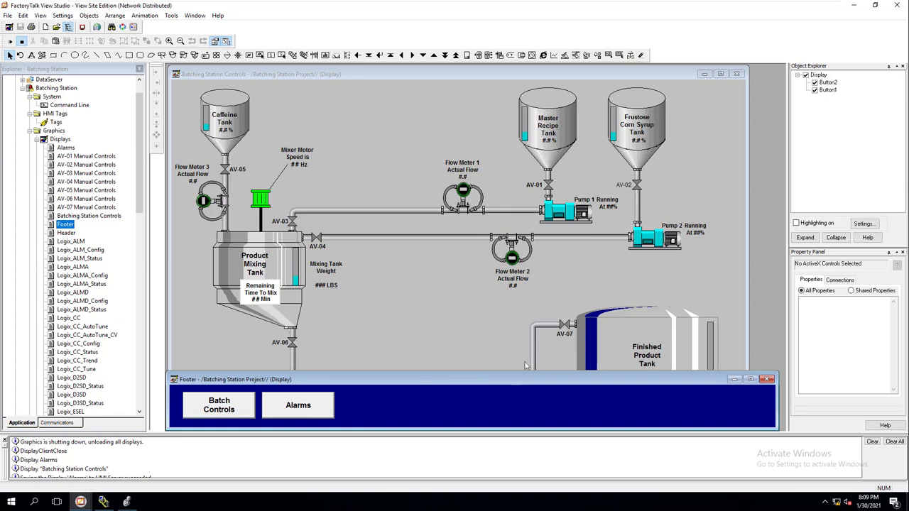
pyautogui.click(767, 379)
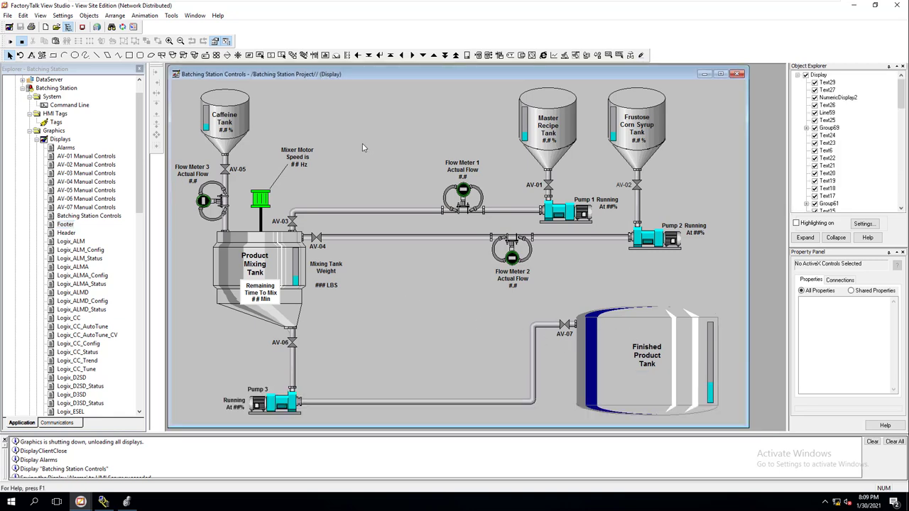